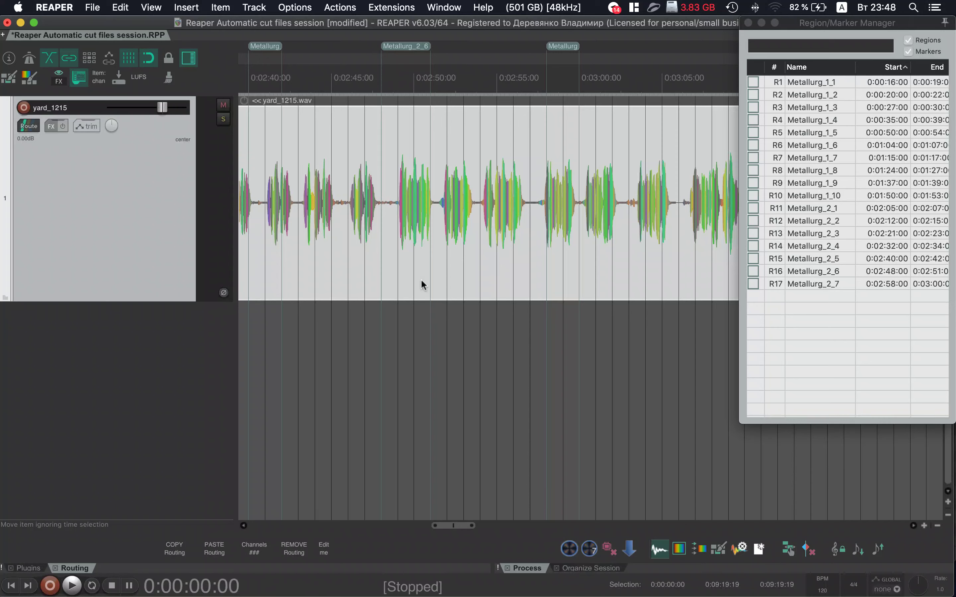
Dynamically split the yard_1215 item where the gate opens and closes, with silent areas removed.
key(d)
mouse_move(757, 207)
mouse_down()
mouse_move(688, 184)
mouse_move(727, 184)
mouse_move(727, 171)
mouse_up()
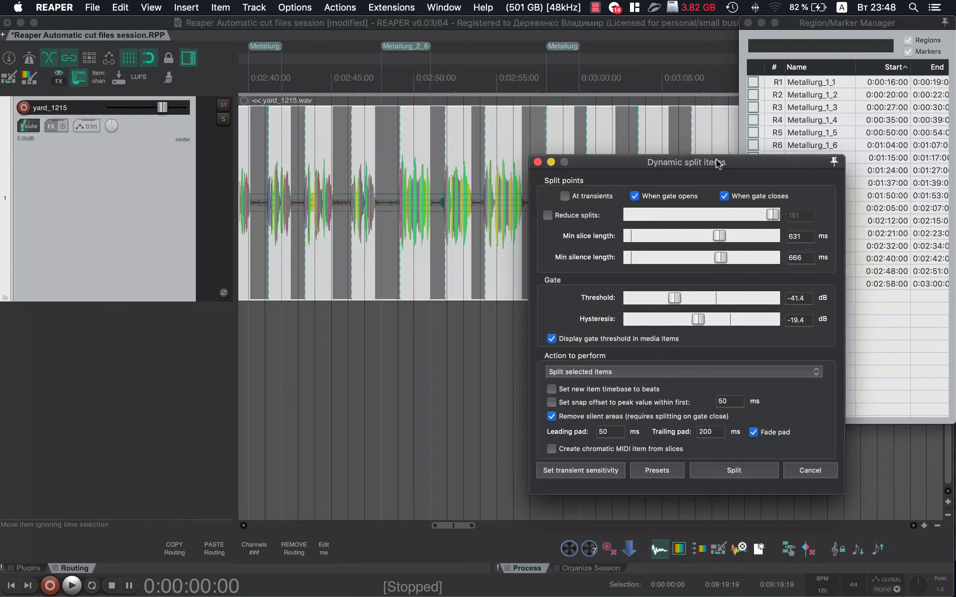
click(735, 473)
click(343, 315)
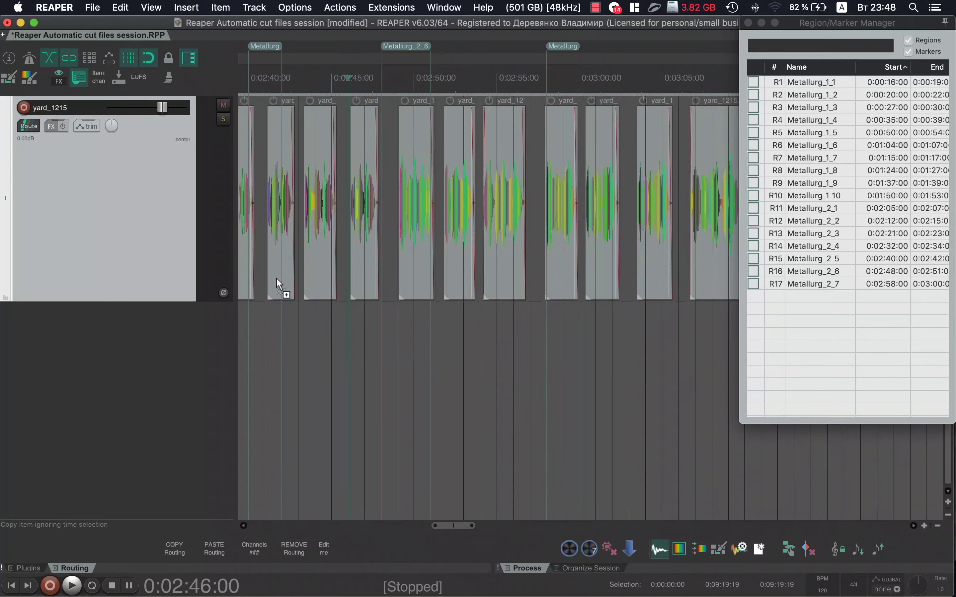
Examine how the regions from Metallurg_1_1 to Metallurg_1_3 line up with the split items on the timeline.
scroll(276, 279, down, 4)
scroll(256, 282, down, 8)
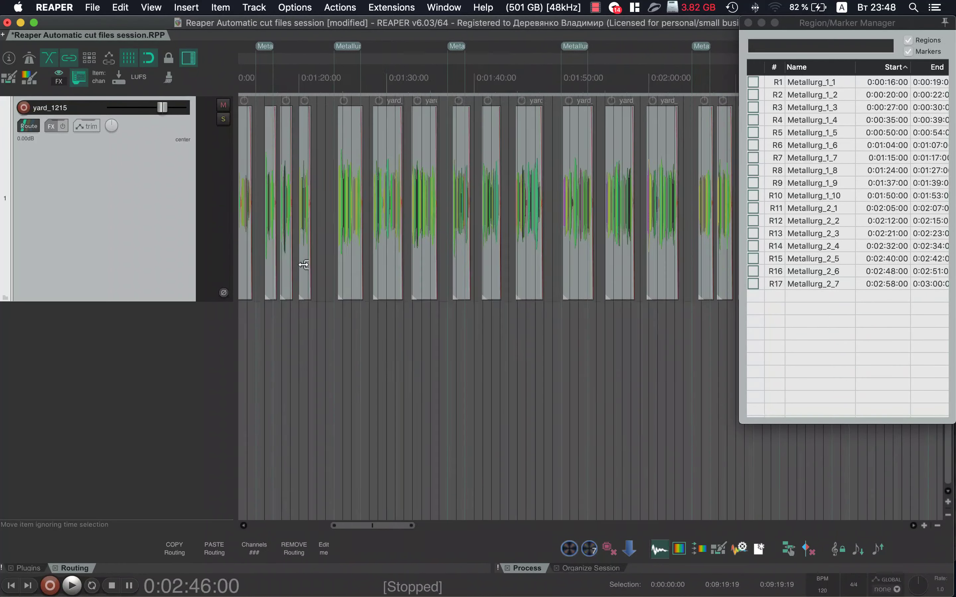
scroll(304, 261, up, 8)
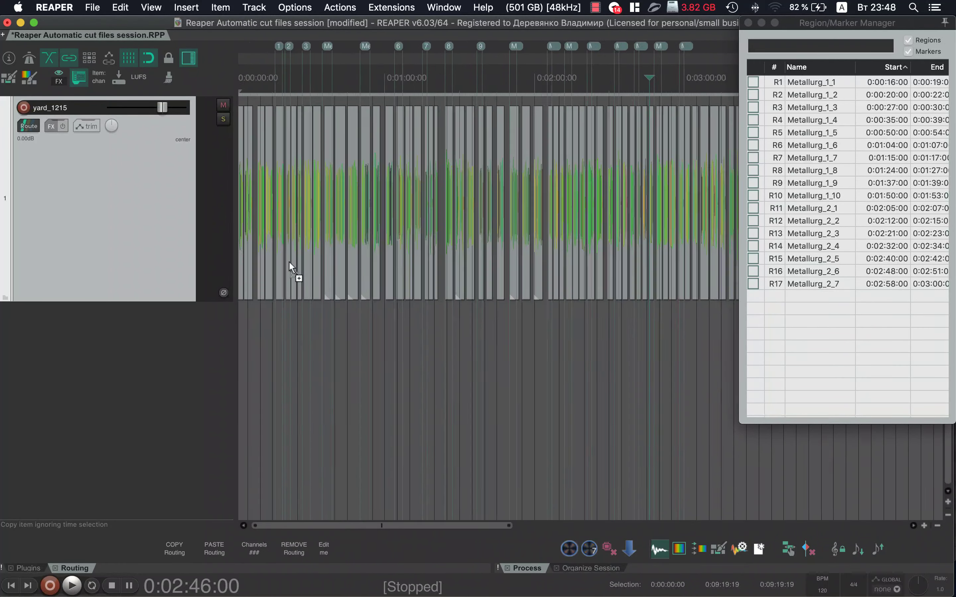
scroll(407, 271, up, 12)
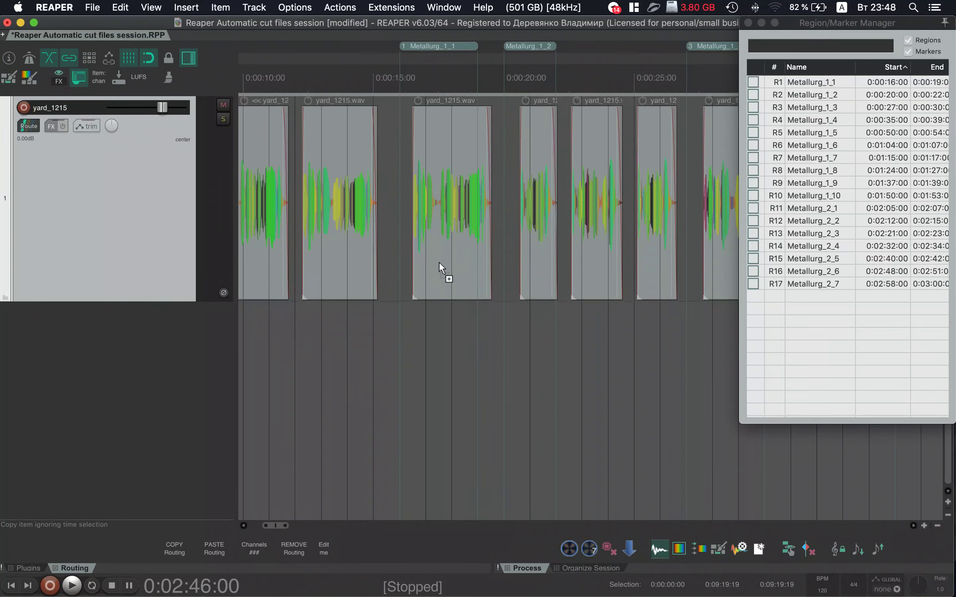
scroll(454, 128, right, 5)
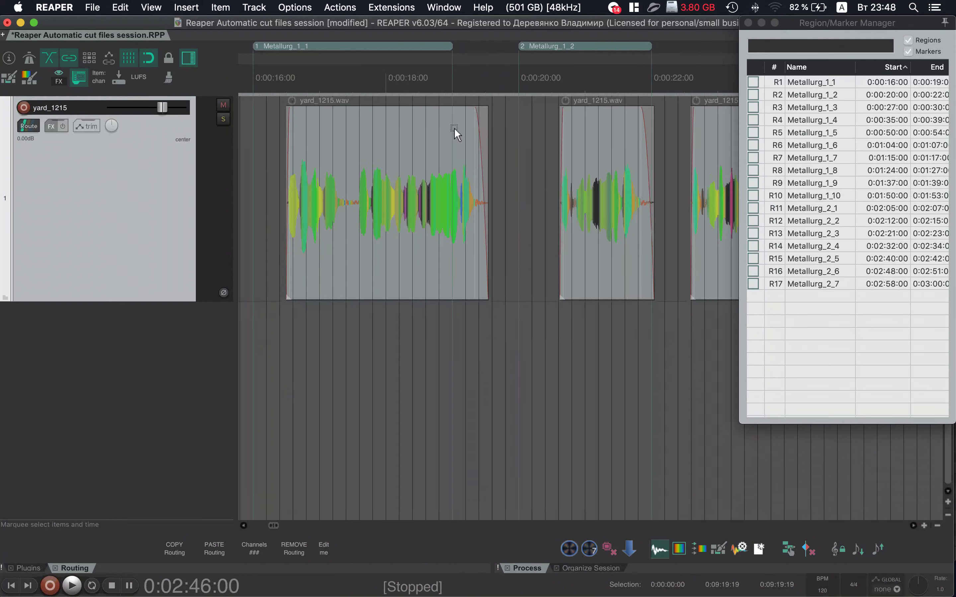
scroll(399, 126, right, 20)
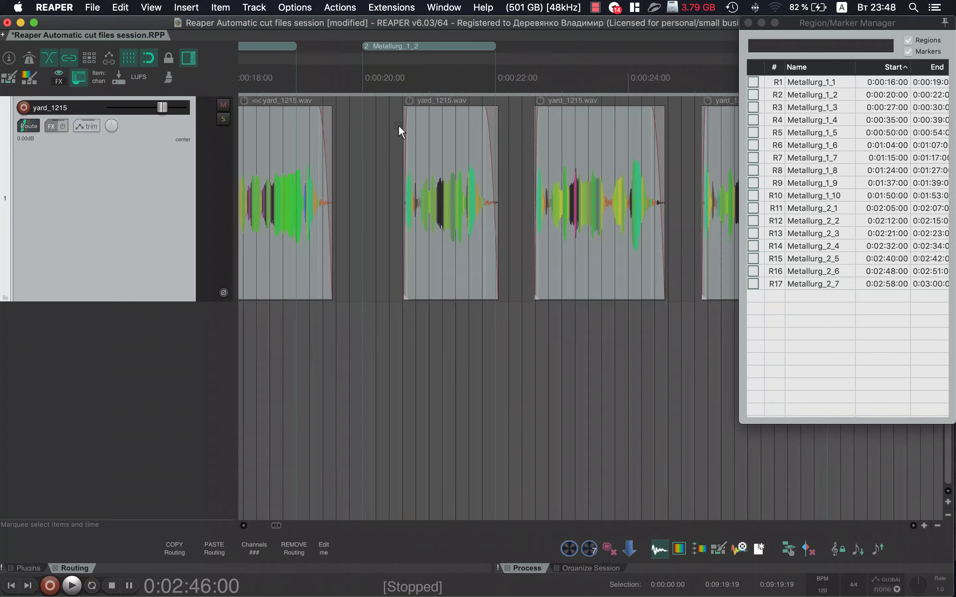
scroll(399, 126, left, 3)
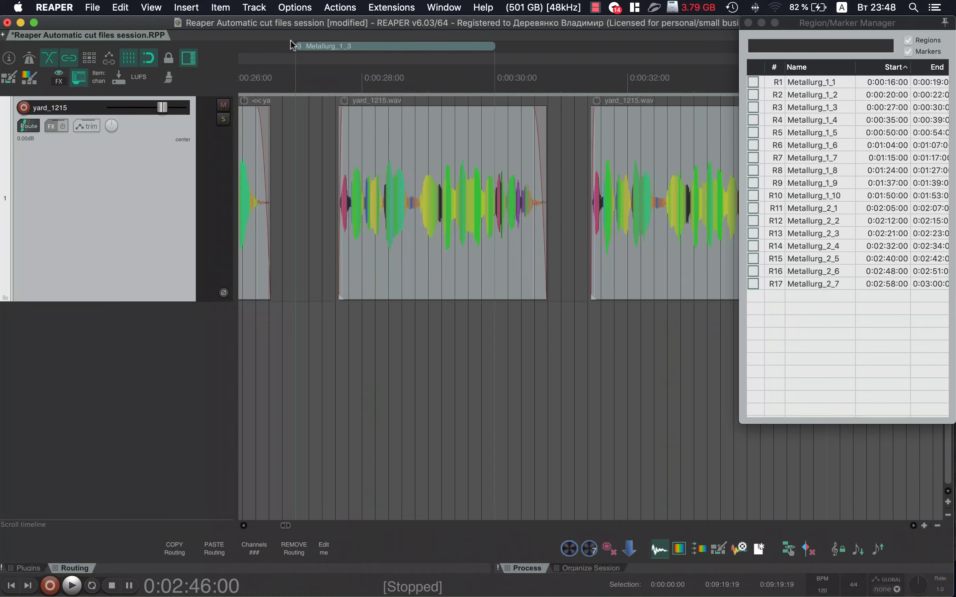
Open YARD CUT(Металлургу).xlsx in LibreOffice from Finder and check the first question's start and end times.
mouse_move(343, 592)
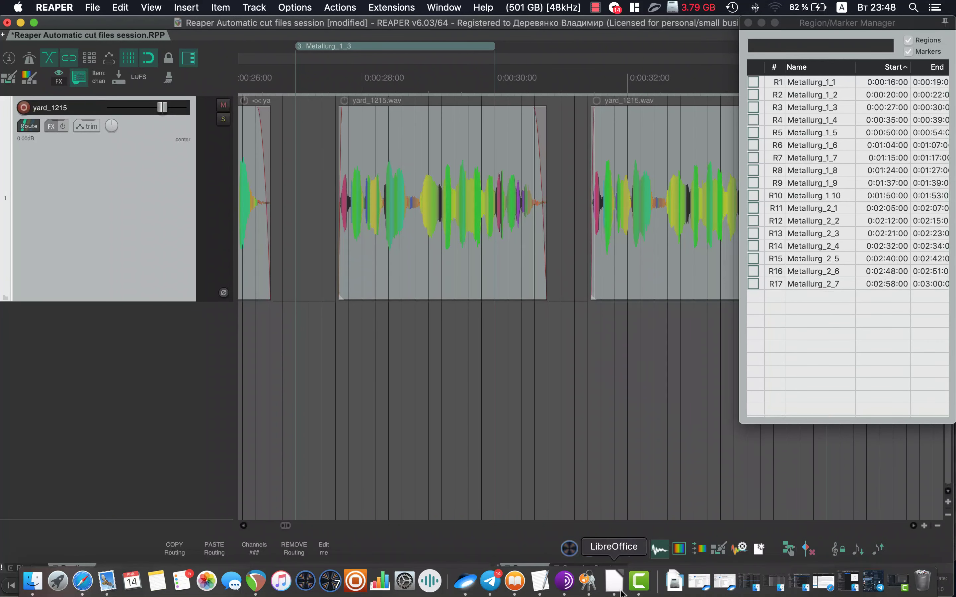
click(27, 586)
right_click(640, 303)
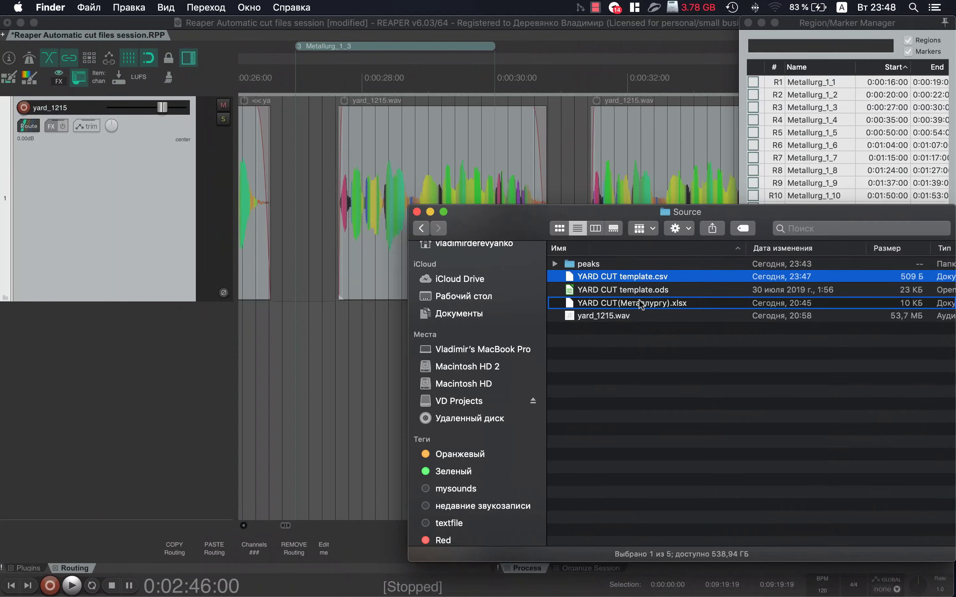
mouse_move(707, 281)
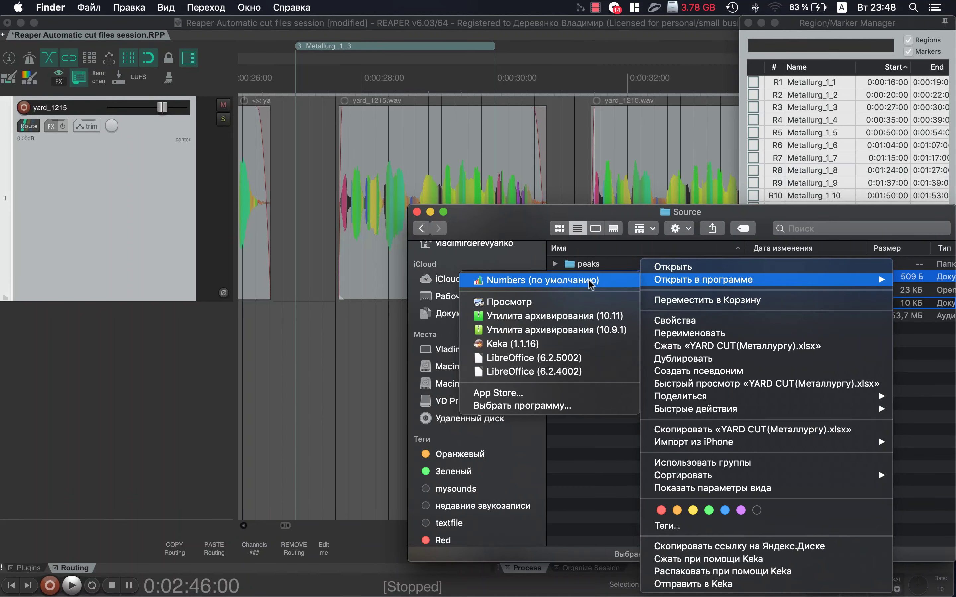
click(580, 360)
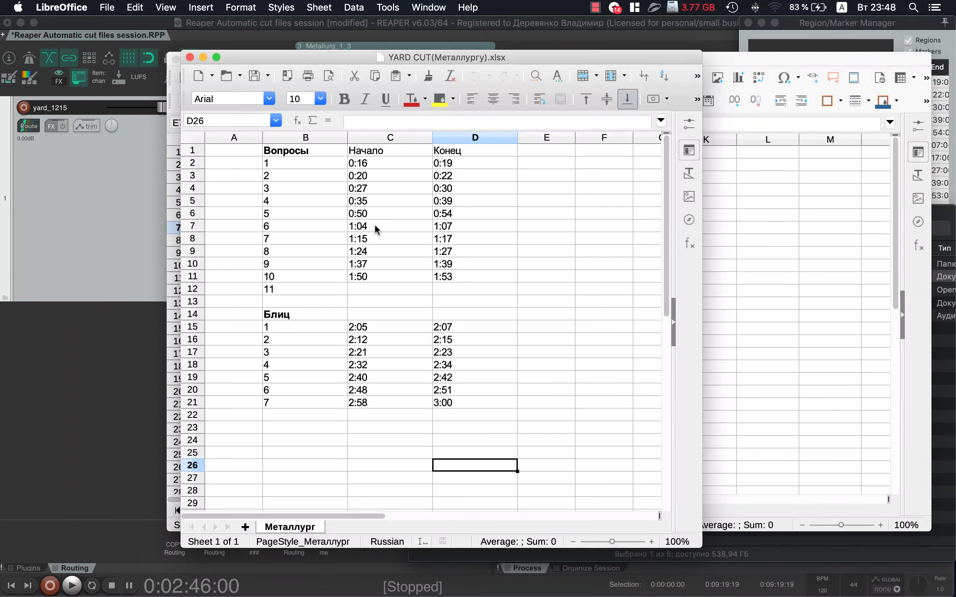
click(372, 166)
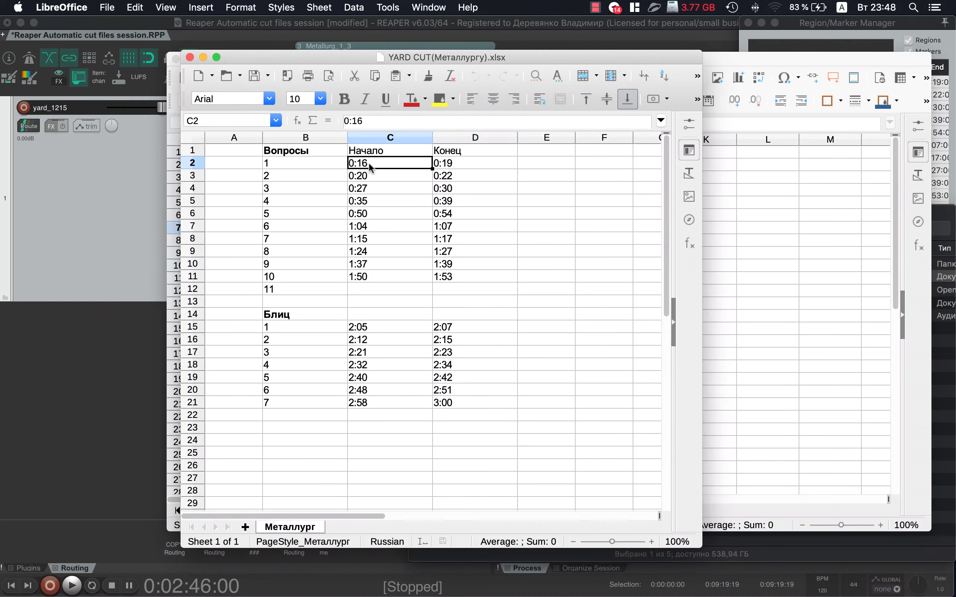
click(447, 167)
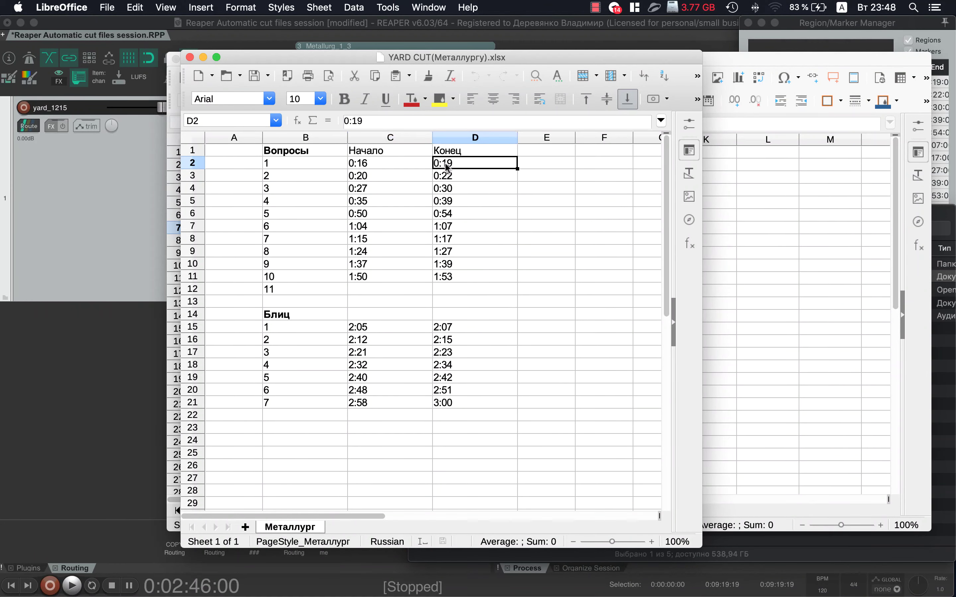
Switch back to REAPER and compare the bounds of region Metallurg_1_1 with the item beneath it.
click(316, 33)
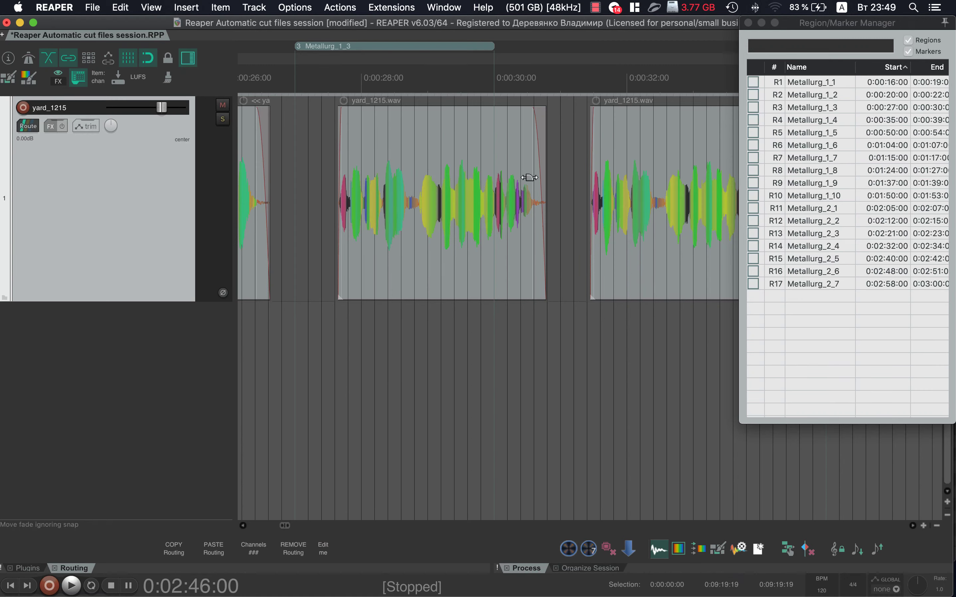
scroll(482, 177, left, 3)
scroll(485, 177, down, 5)
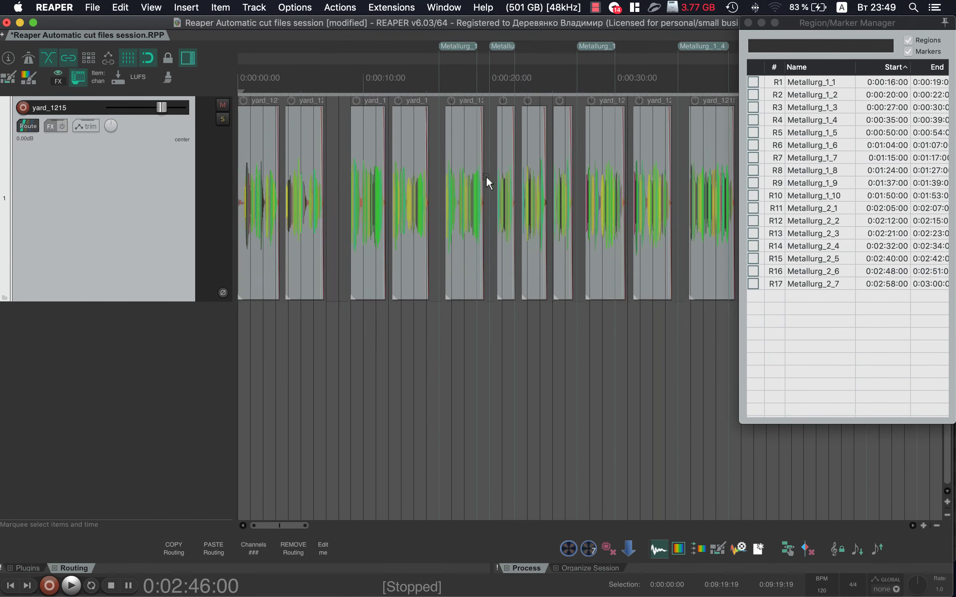
scroll(486, 183, up, 5)
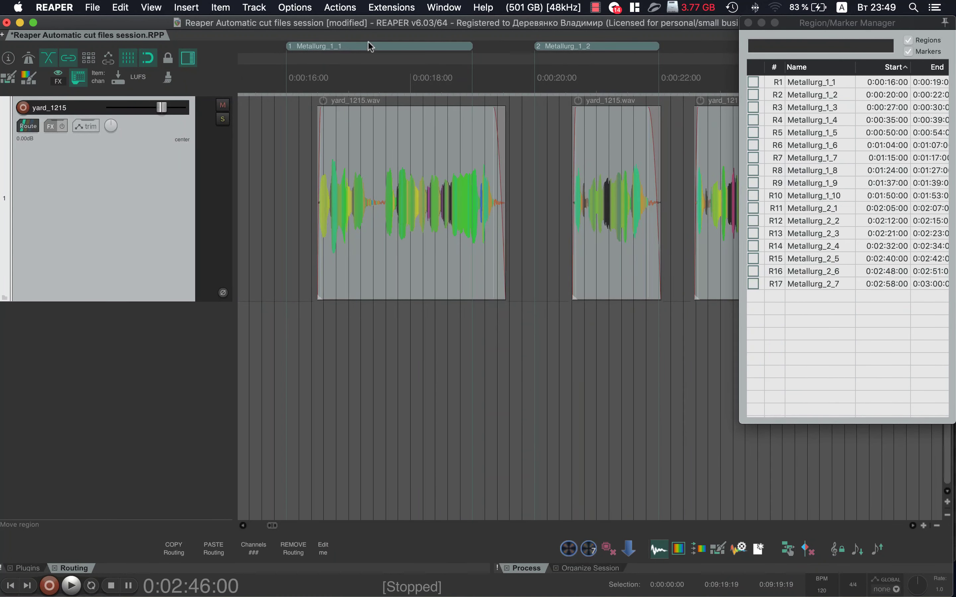
right_click(391, 47)
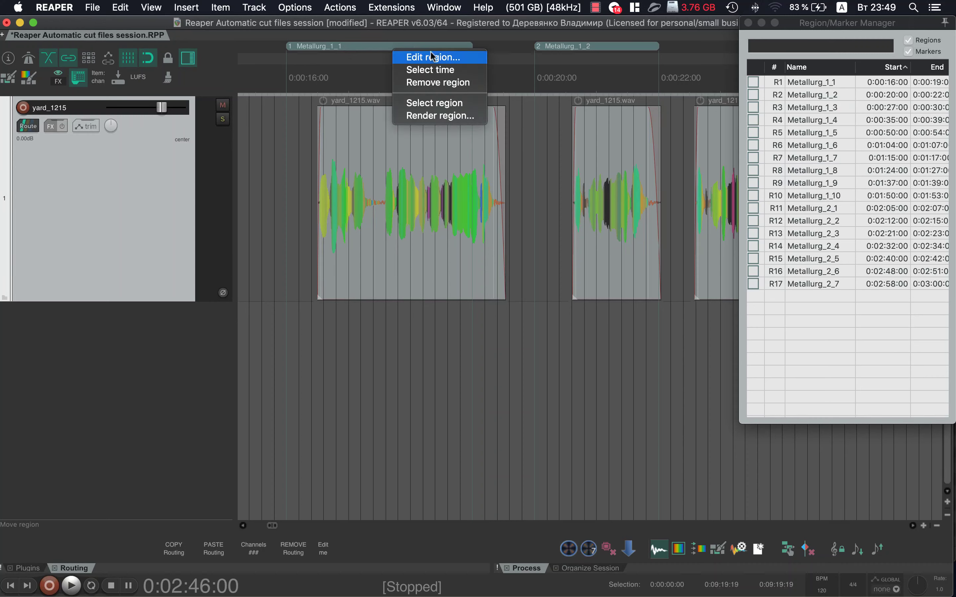
click(378, 55)
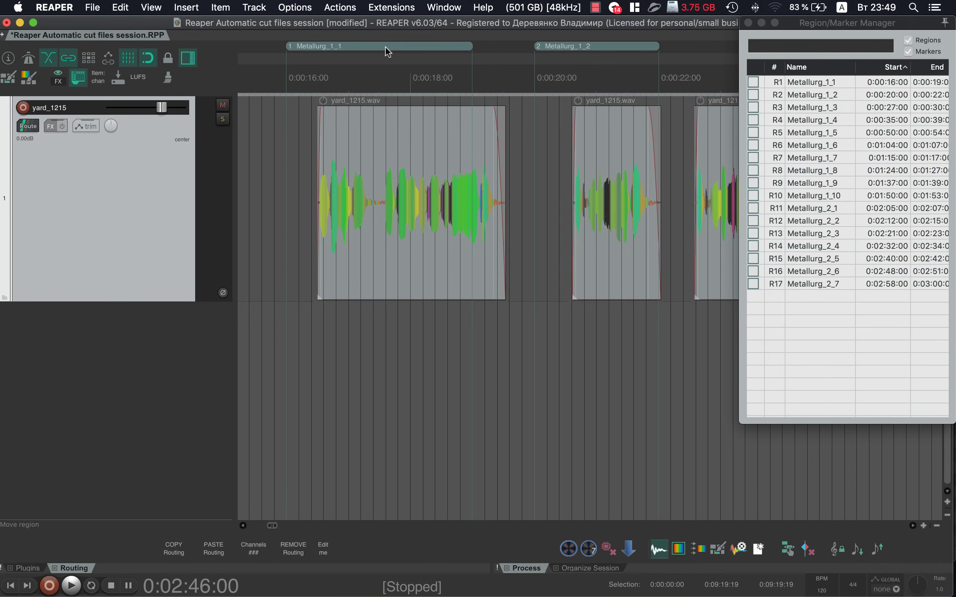
key(f)
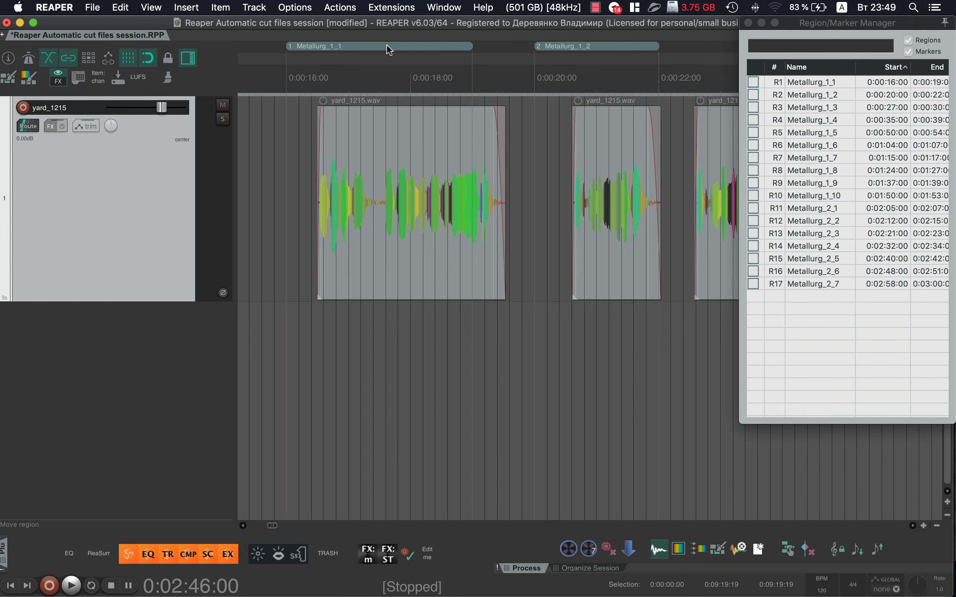
drag(397, 35, 396, 35)
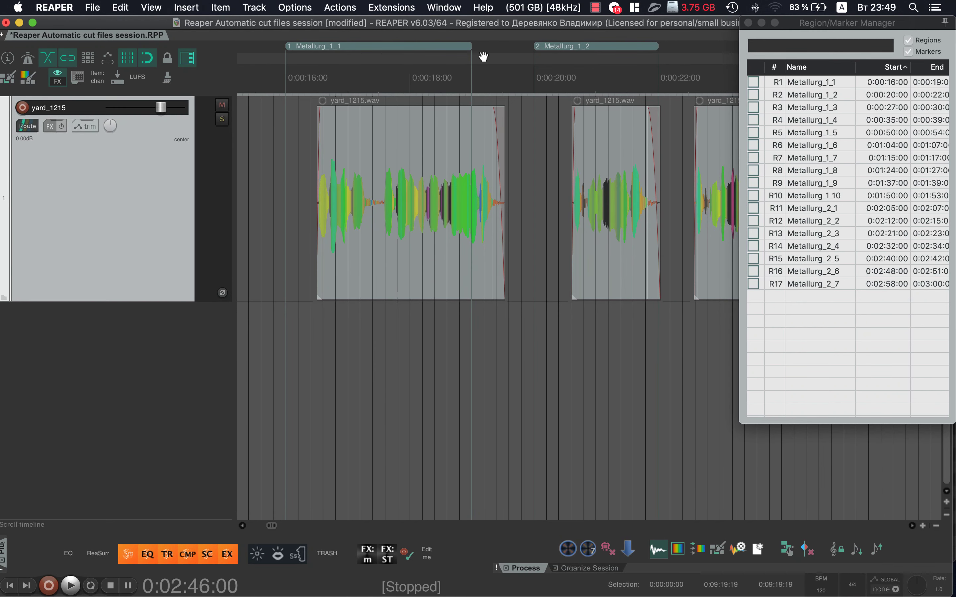
Show the CUT FILES toolbar below the track and fit region Metallurg_1_1 to the split item beneath it.
key(alt+c)
drag(568, 26, 412, 386)
click(395, 288)
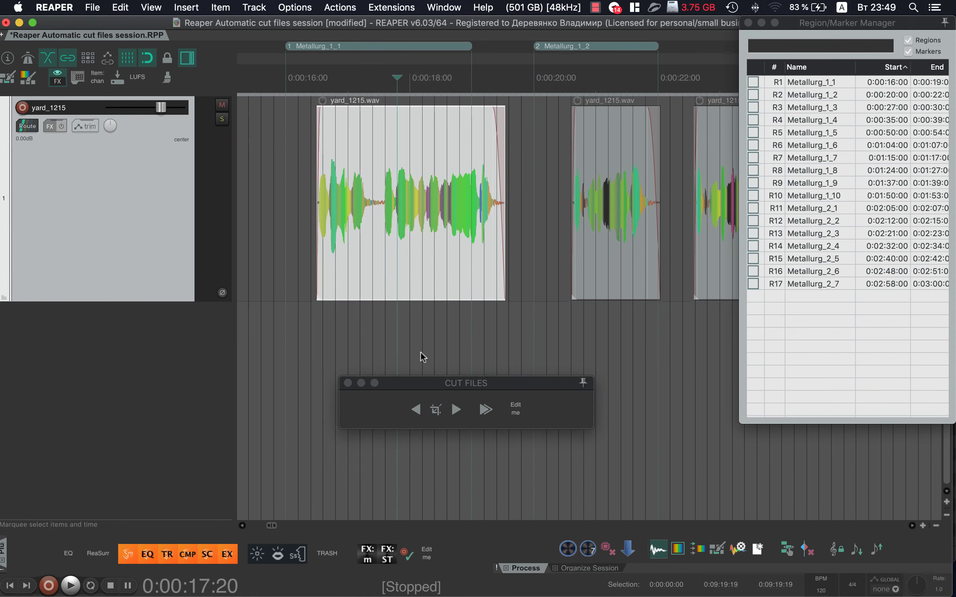
click(436, 411)
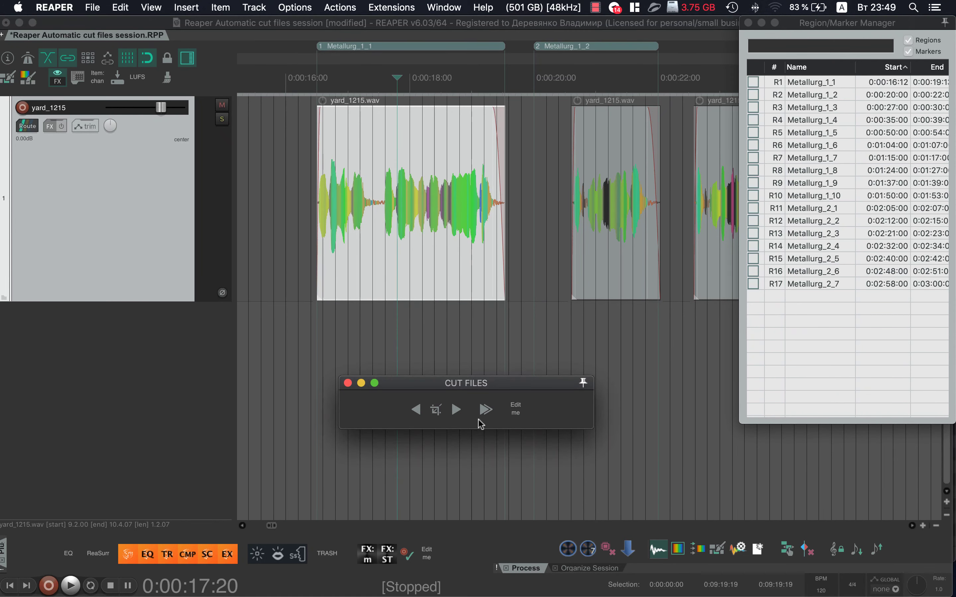
Run the YARD CUT ACTION repeatedly to fit regions Metallurg_1_2 through Metallurg_1_10 to their split items.
click(485, 411)
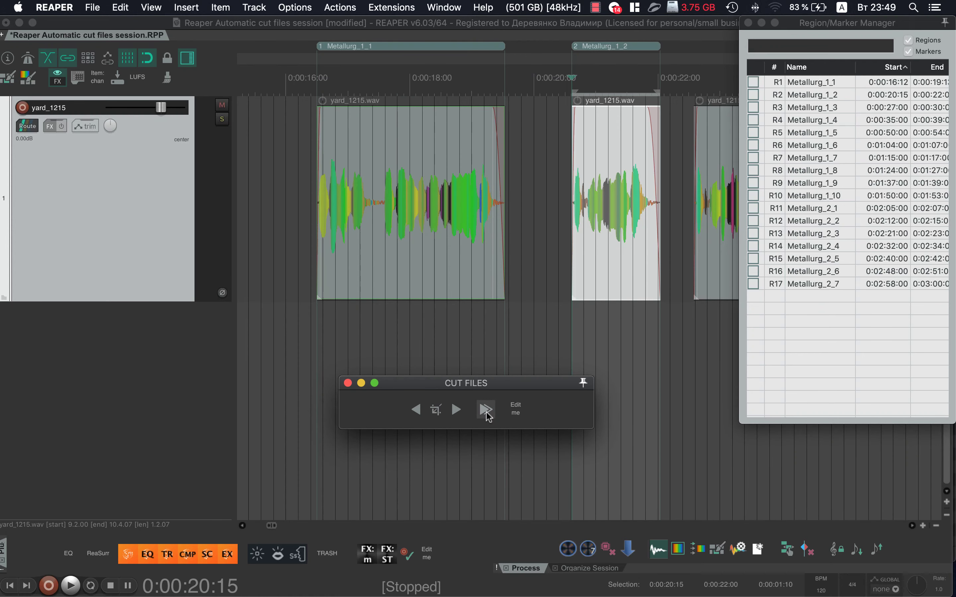
click(486, 411)
click(486, 411)
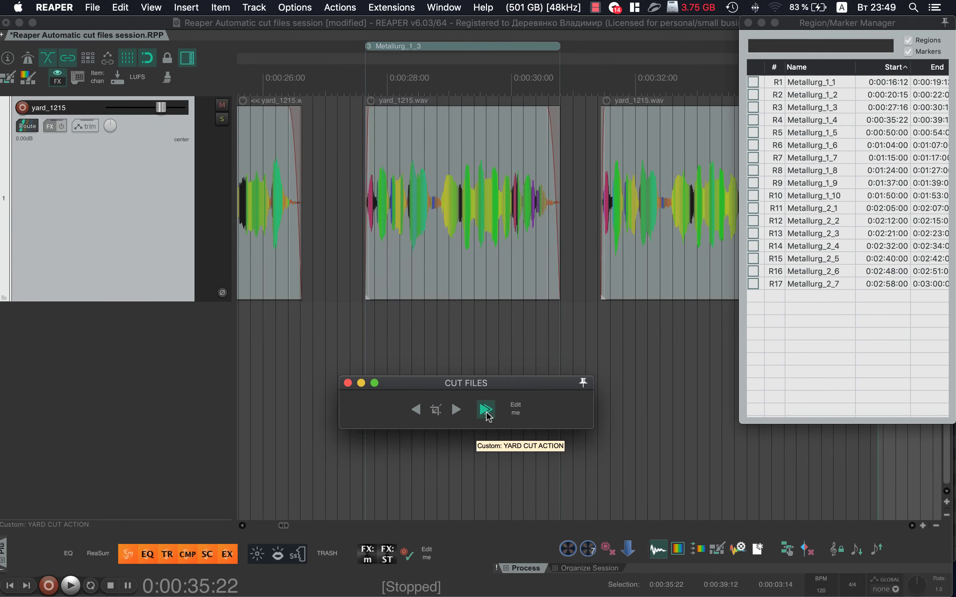
click(486, 411)
click(486, 411)
click(486, 411)
click(486, 411)
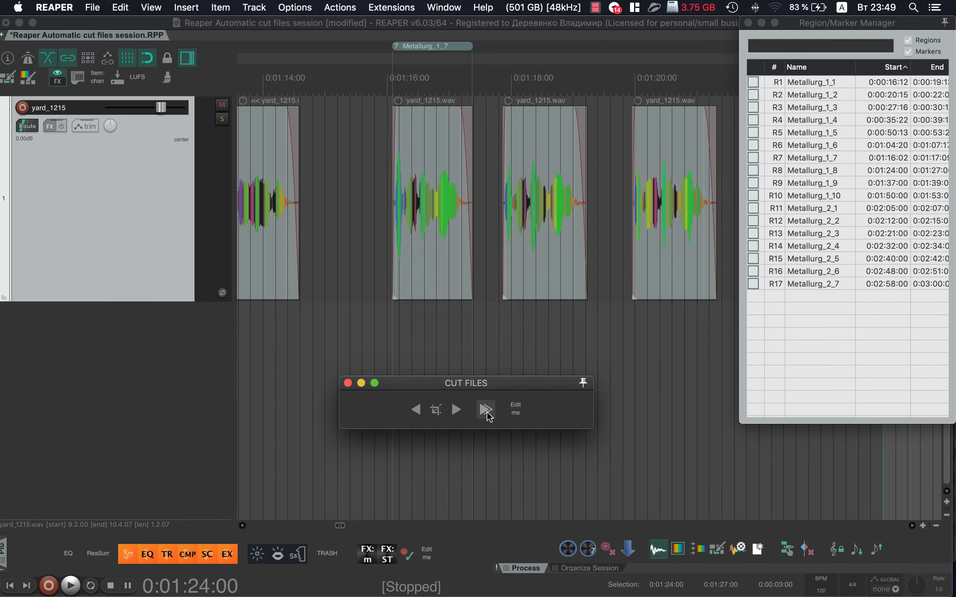
click(486, 411)
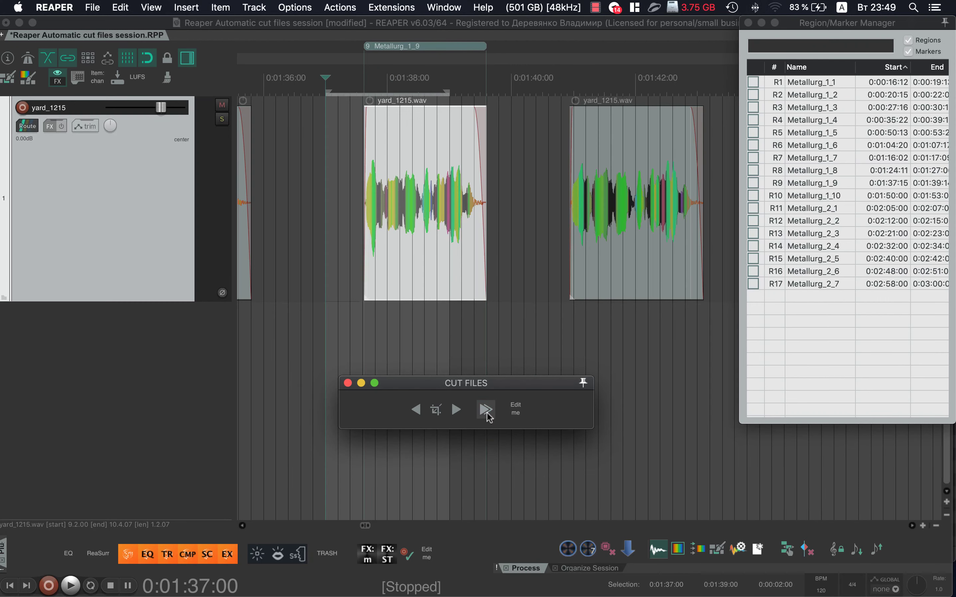
click(486, 411)
click(486, 412)
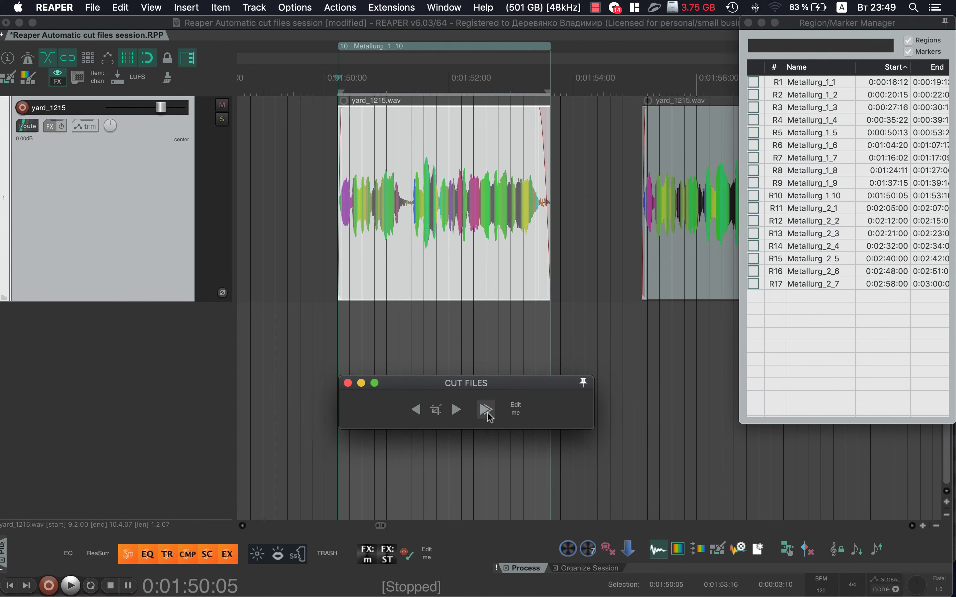
Repeat the YARD CUT ACTION to fit regions Metallurg_2_1 through Metallurg_2_7 to their split items.
click(486, 411)
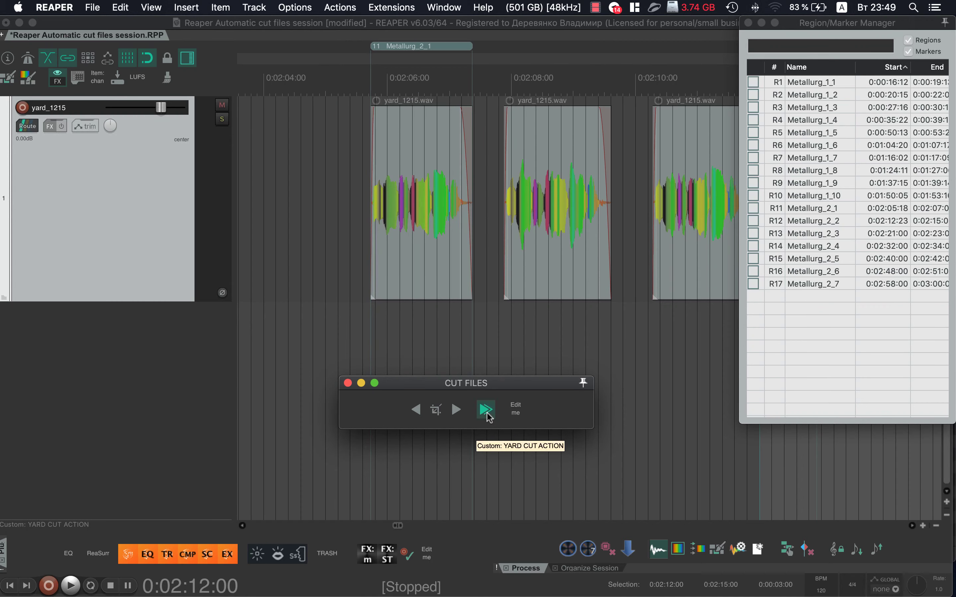
click(486, 410)
click(486, 411)
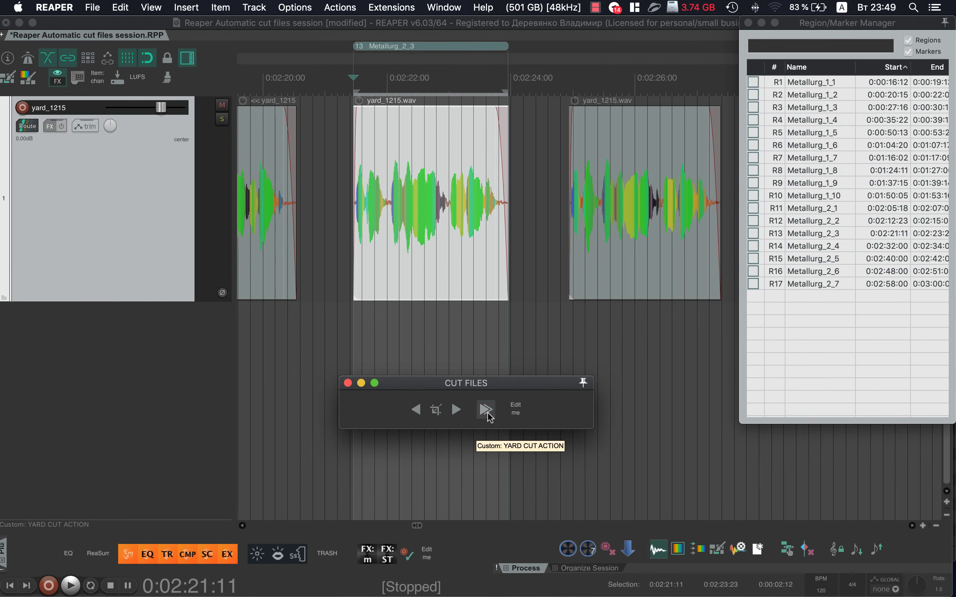
click(486, 411)
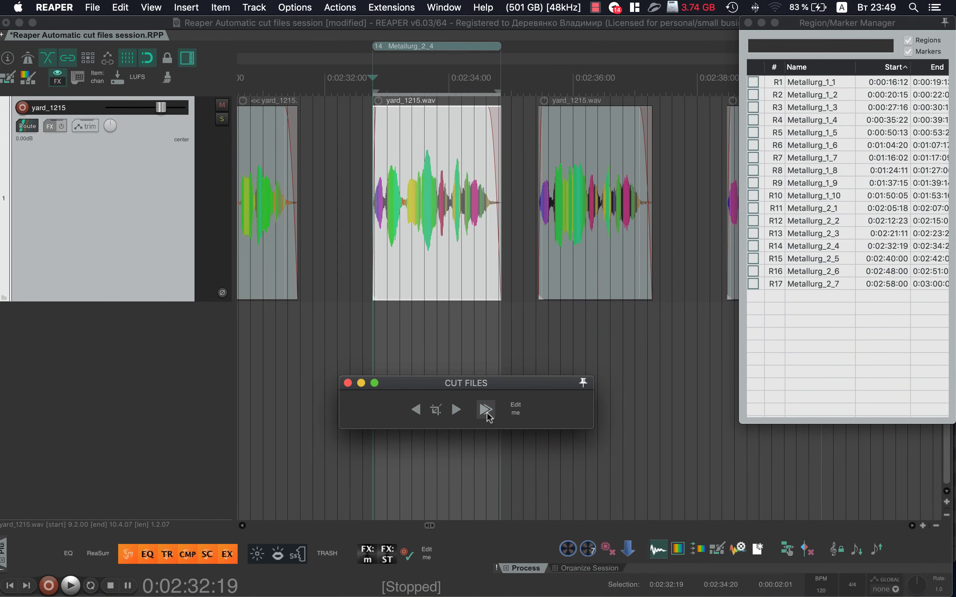
click(486, 411)
click(485, 411)
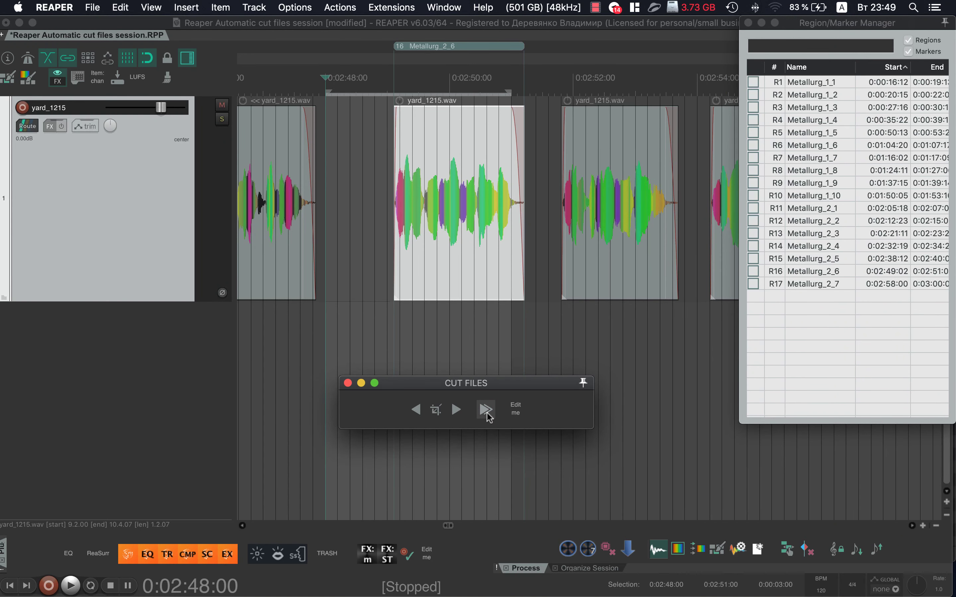
click(486, 410)
click(486, 411)
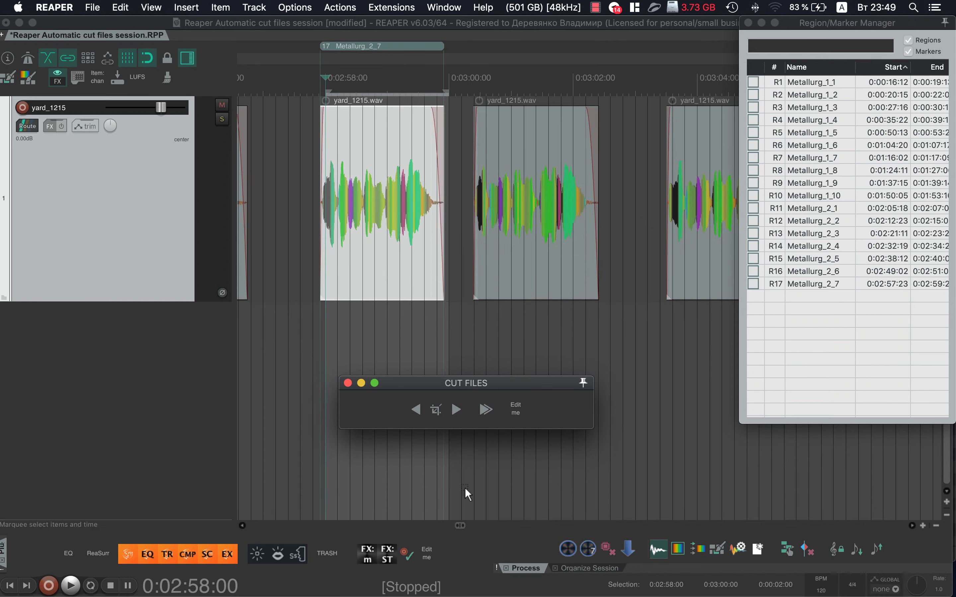
Run the action "Region render matrix: Add selected tracks to render list for all regions" on the yard_1215 track.
scroll(363, 126, down, 10)
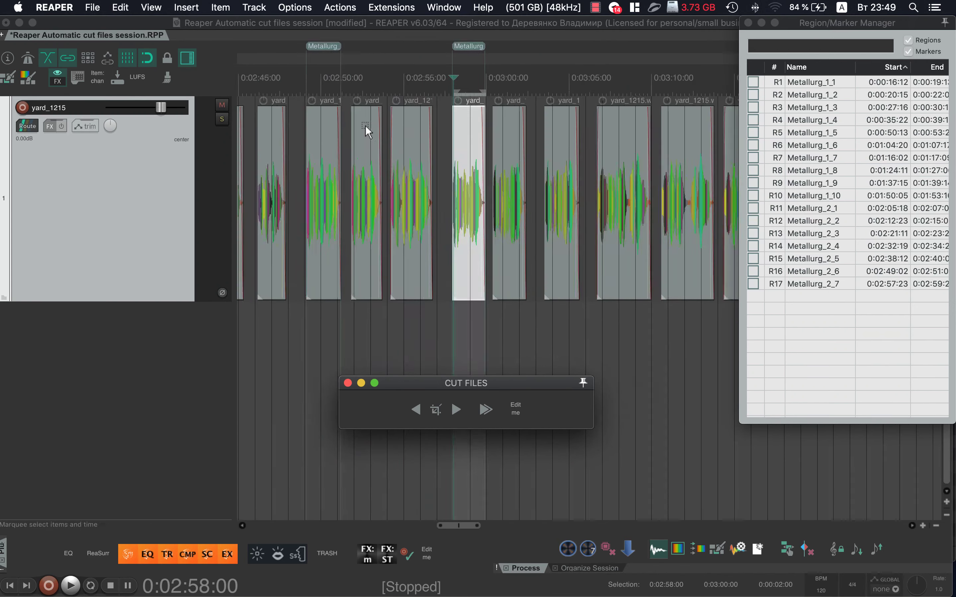
key(shift+slash)
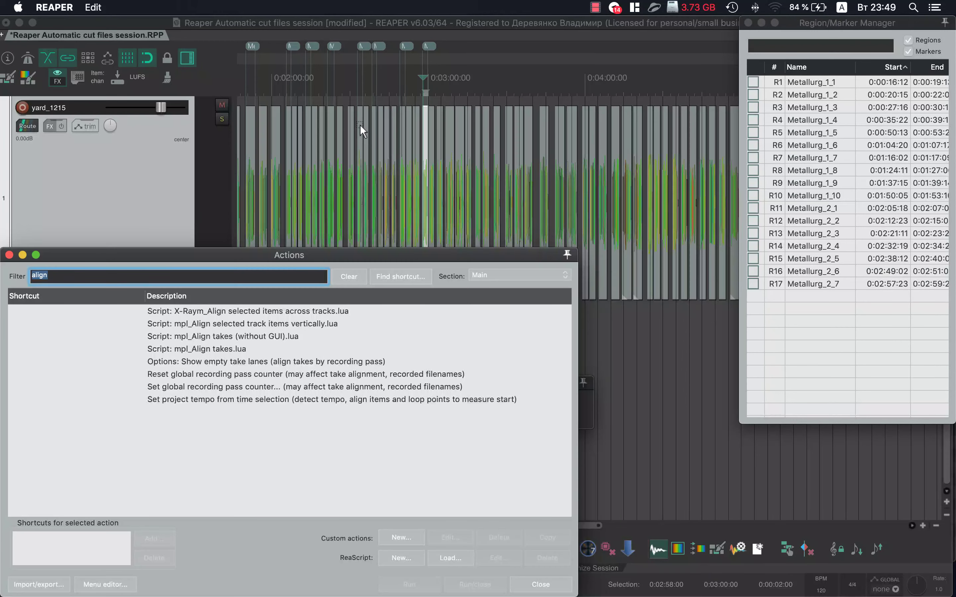
text(region)
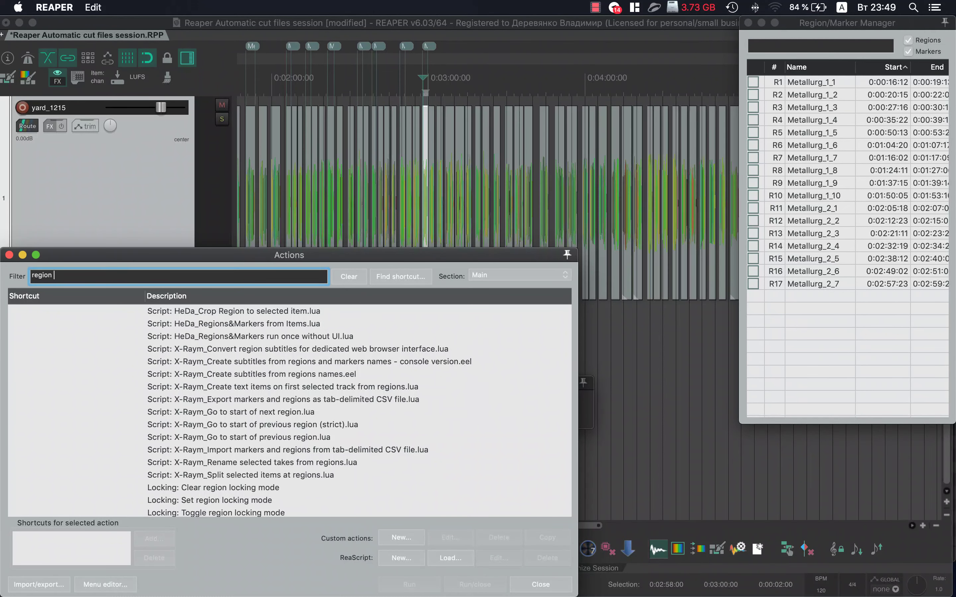
text( add)
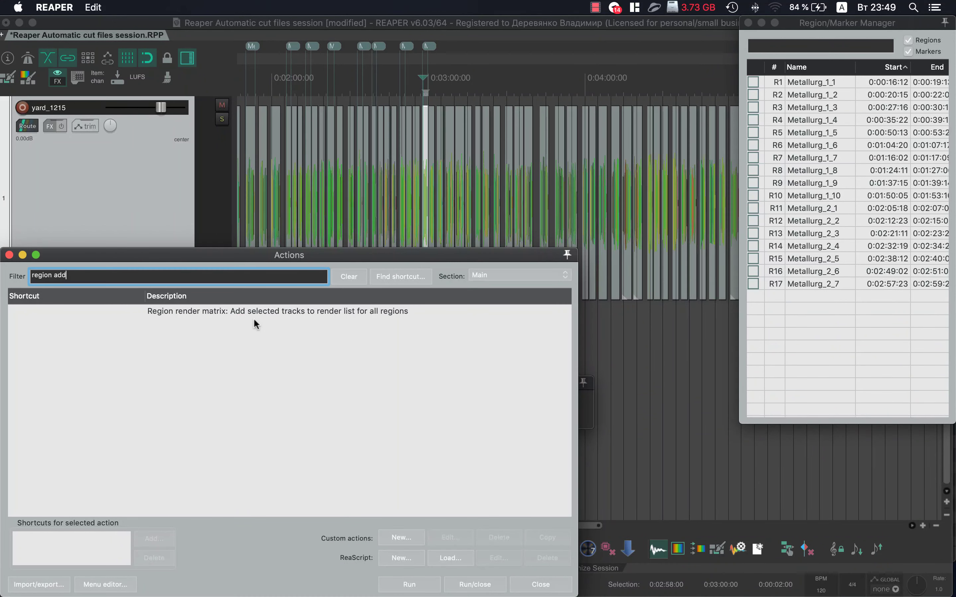
click(239, 311)
key(Escape)
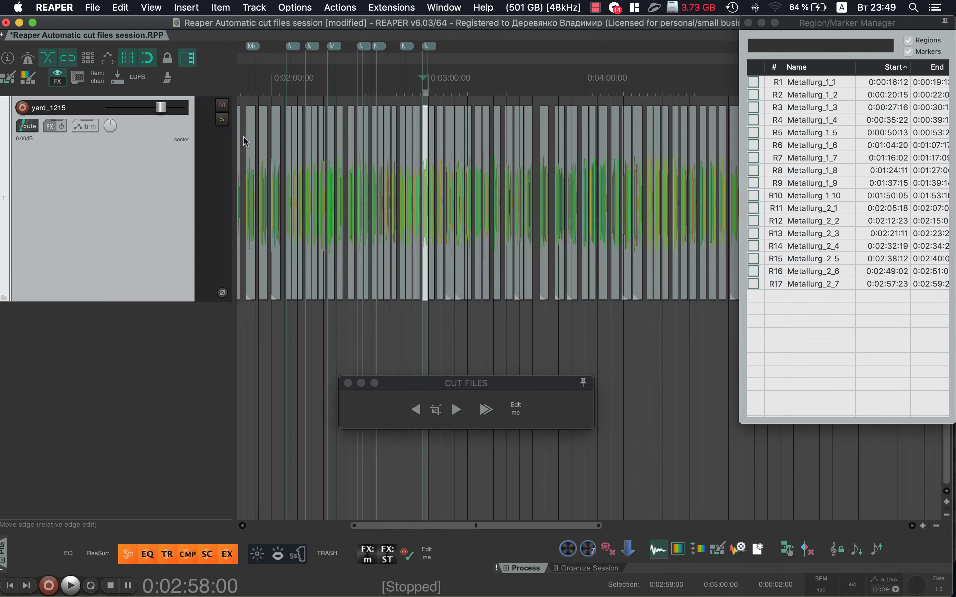
Open the render settings and set the file name to the $region wildcard and the channels to Mono.
key(super+alt+r)
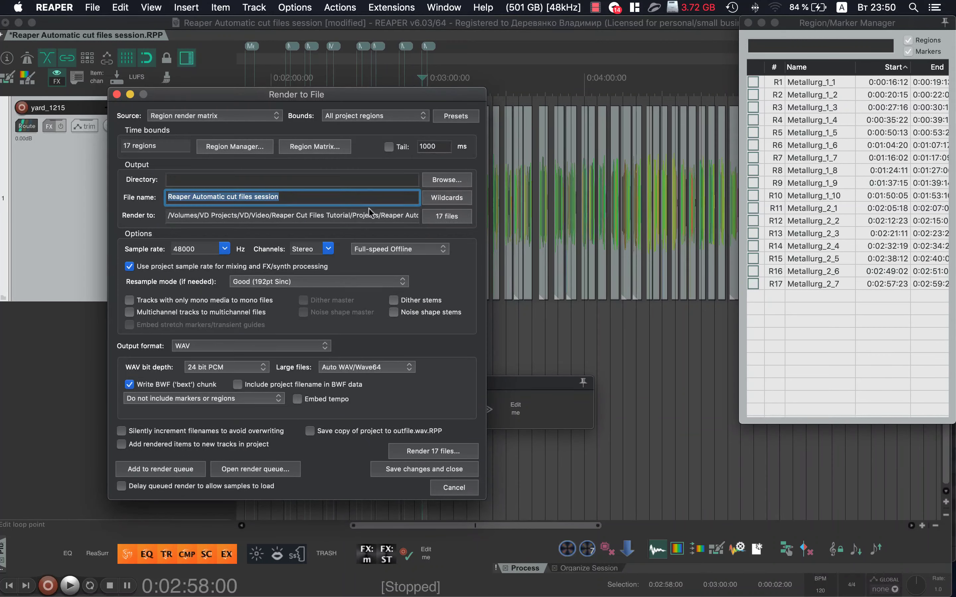
click(442, 198)
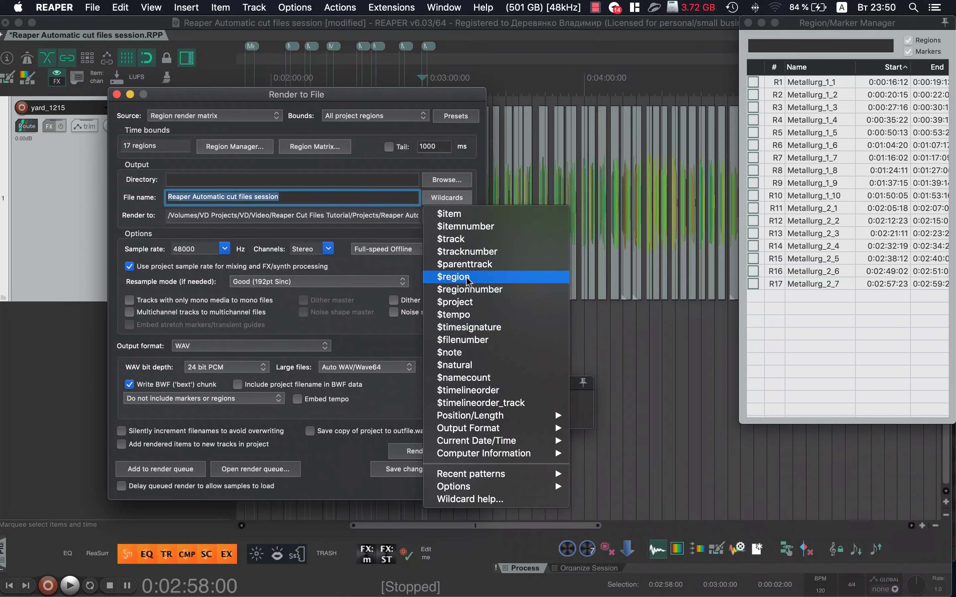
click(467, 277)
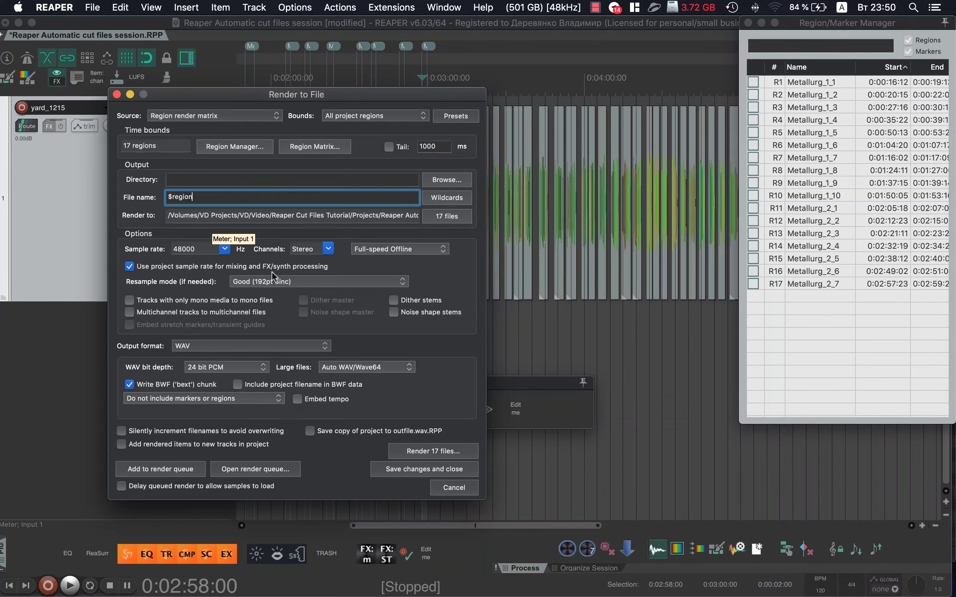
click(312, 249)
click(318, 266)
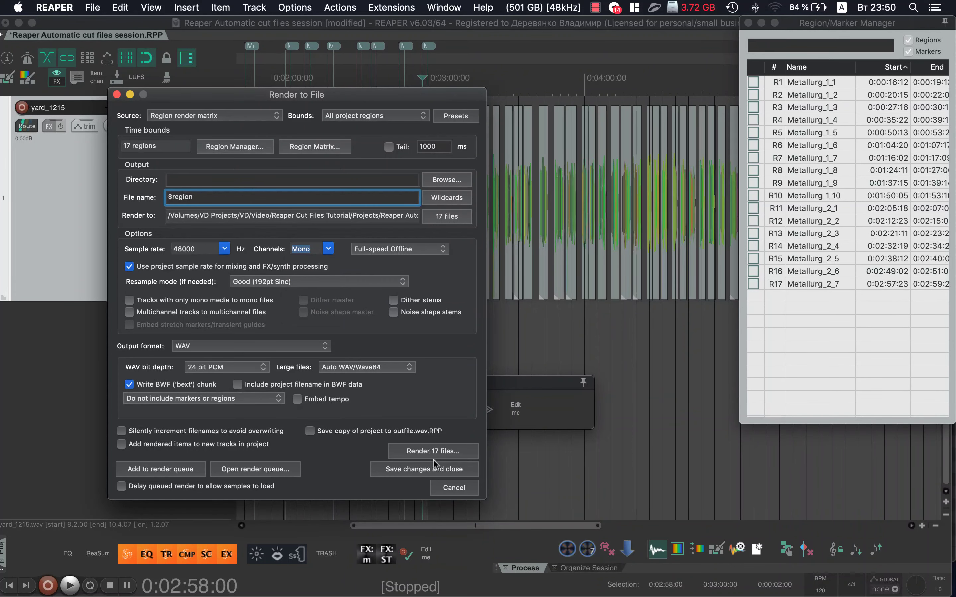
Create a folder named export inside the Source folder and choose it as the render output directory.
click(445, 180)
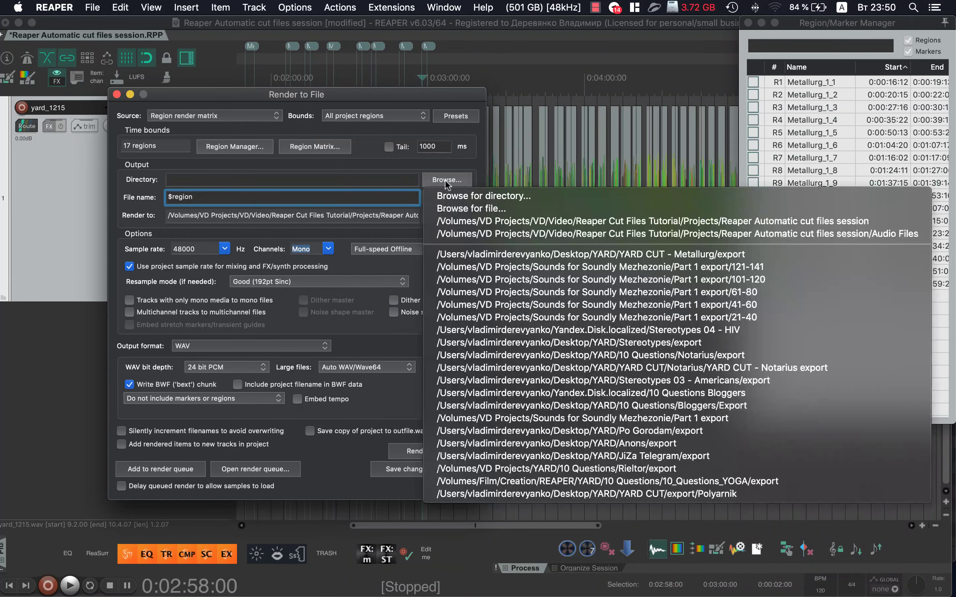
click(484, 197)
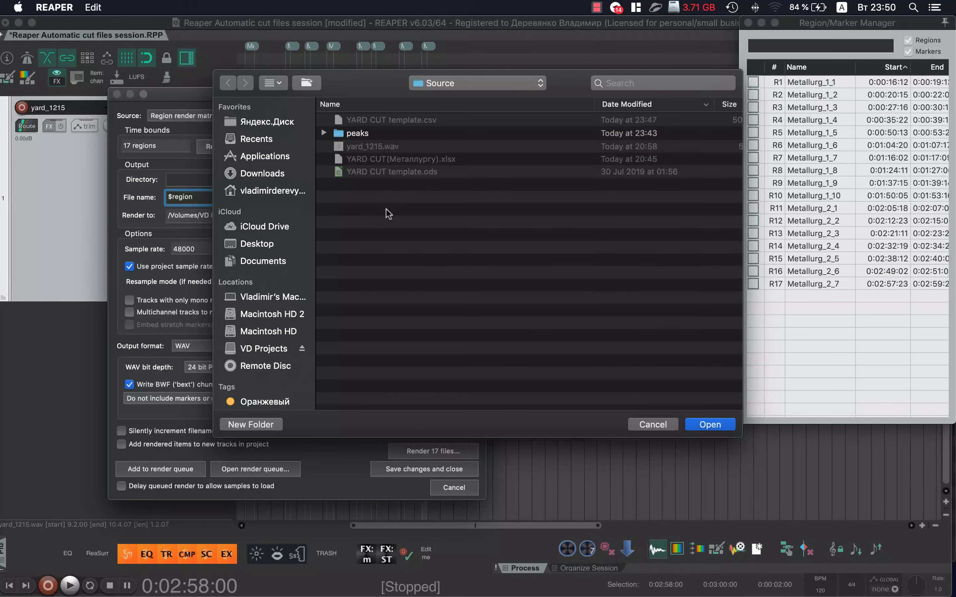
click(253, 425)
text(ex)
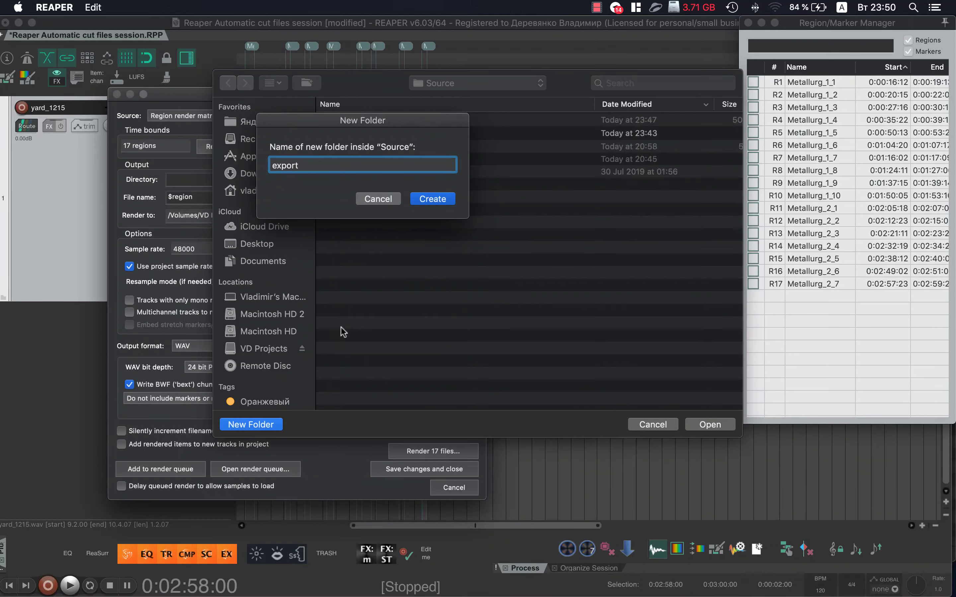
text(port)
click(437, 202)
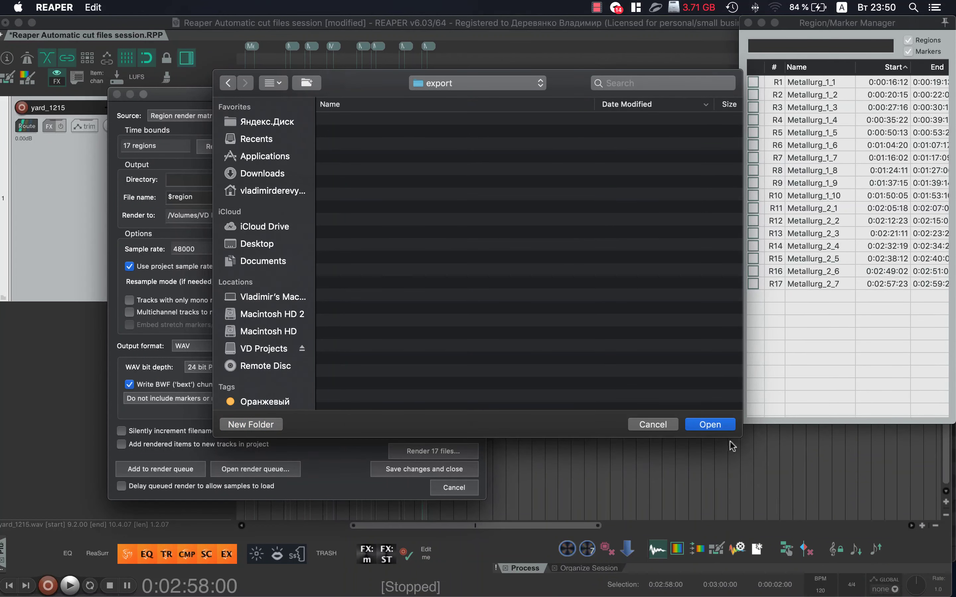
click(723, 428)
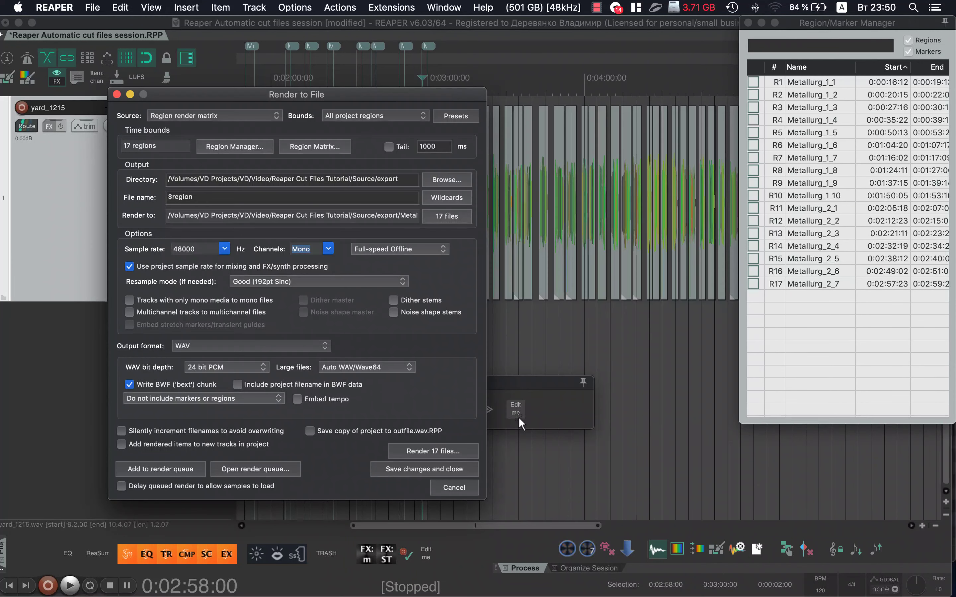
Render the 17 region files and examine the exported Metallurg WAV files in Finder.
click(447, 452)
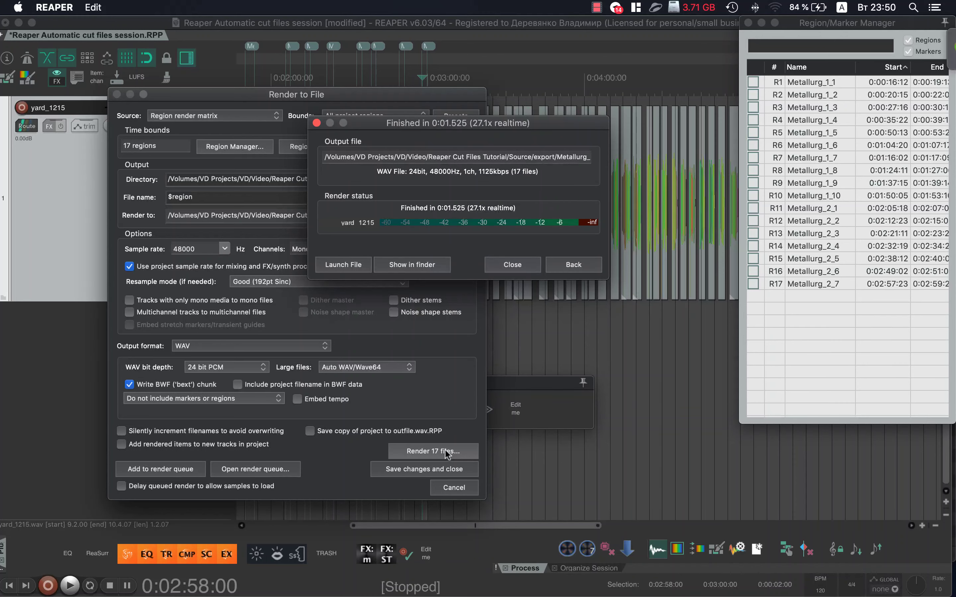
click(429, 267)
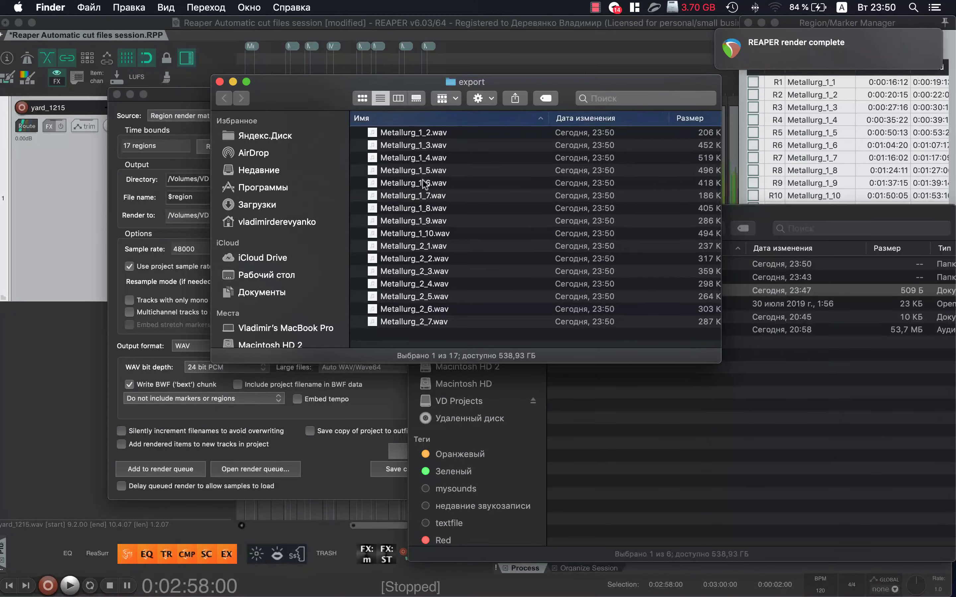
click(427, 184)
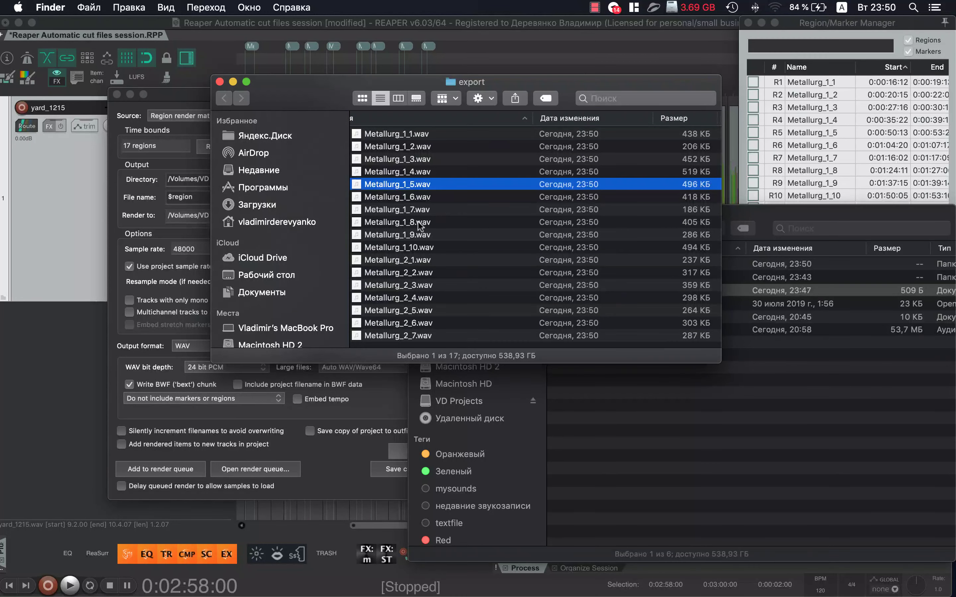
click(427, 200)
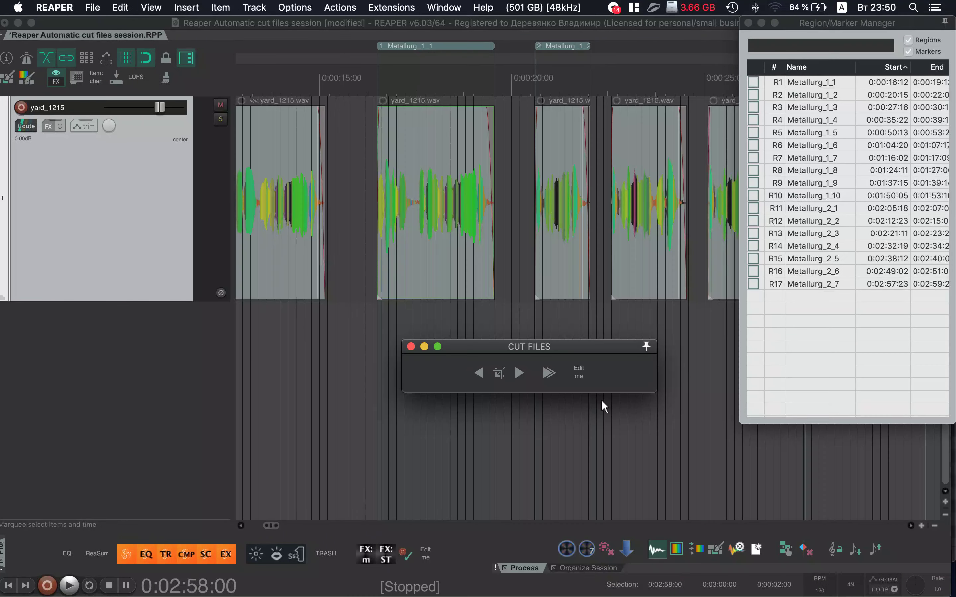
Switch to LibreOffice, move the YARD CUT(Металлургу).xlsx window aside and review the region names and times in YARD CUT template.csv.
click(550, 324)
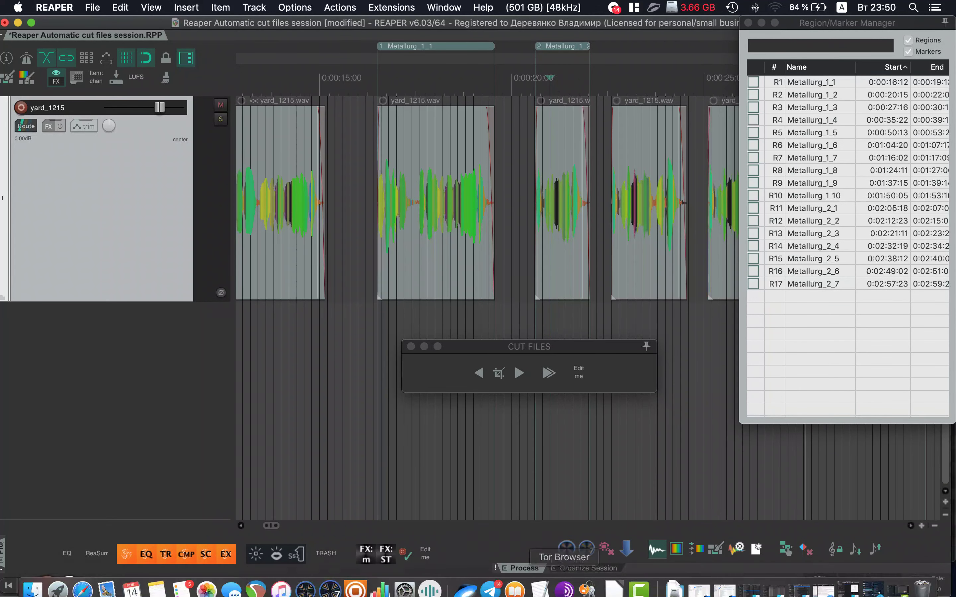
click(614, 581)
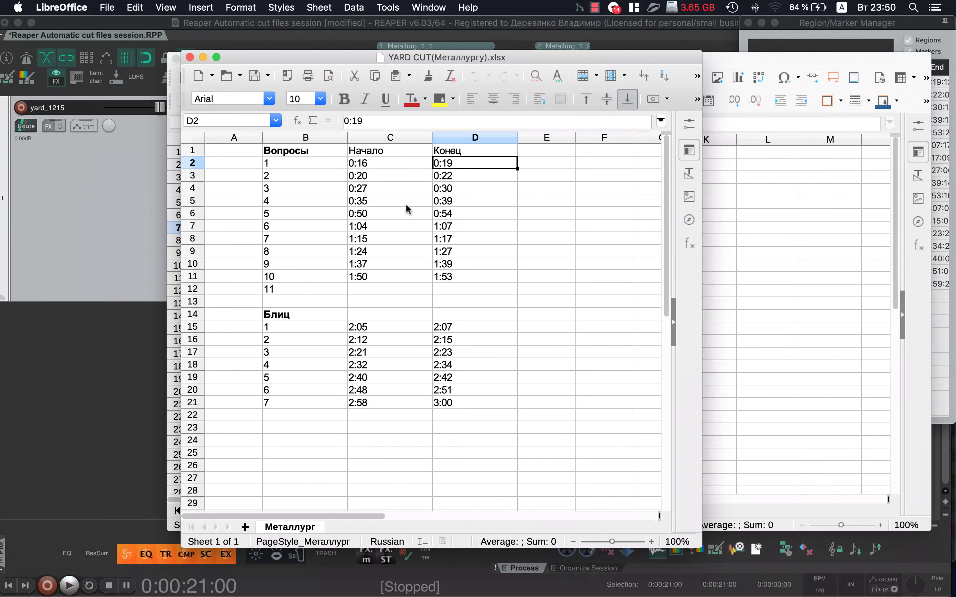
drag(241, 59, 576, 116)
click(268, 315)
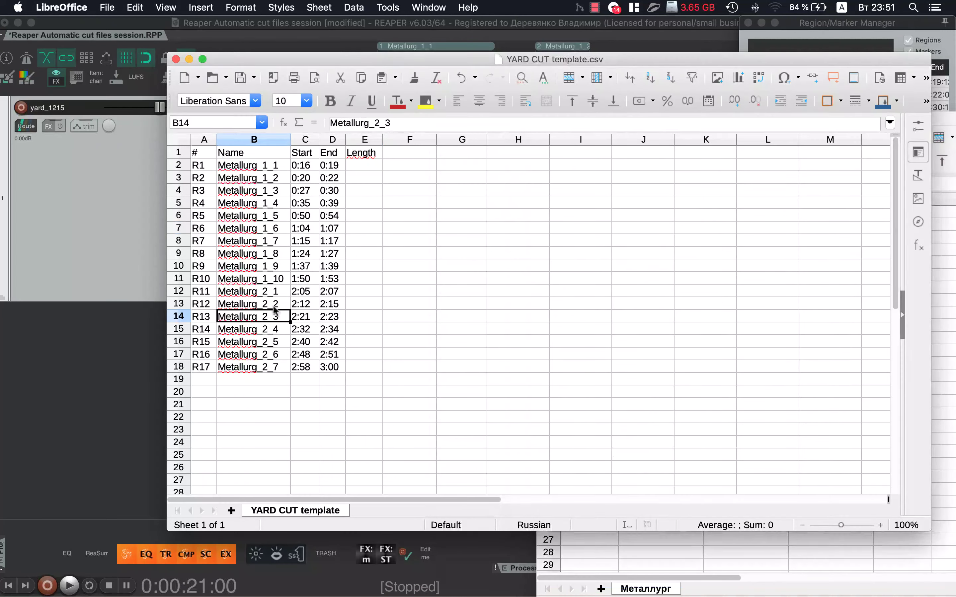
click(250, 203)
Switch back to REAPER and delete all regions from Metallurg_1_1 to Metallurg_2_7 in the Region/Marker Manager.
click(232, 27)
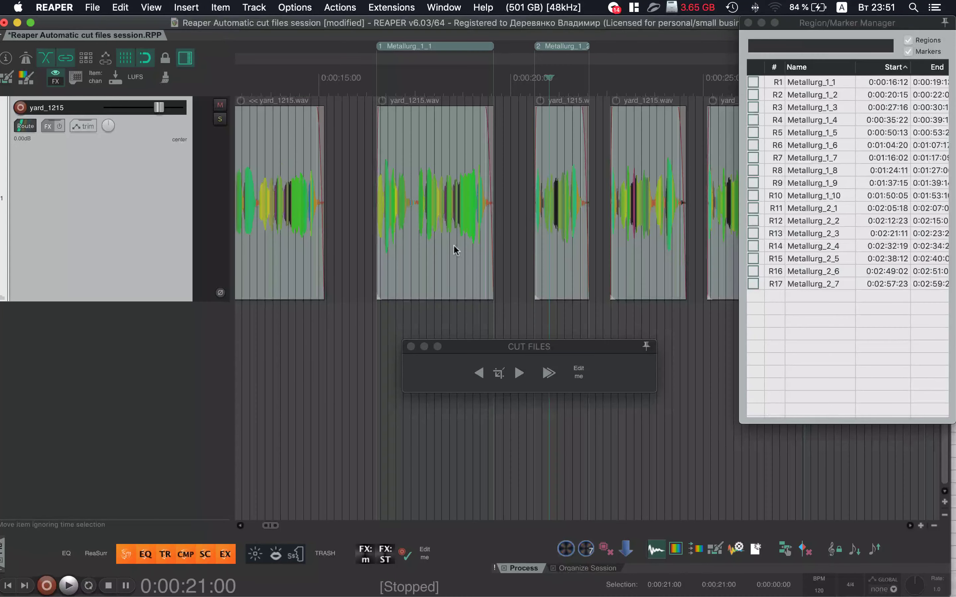
click(509, 214)
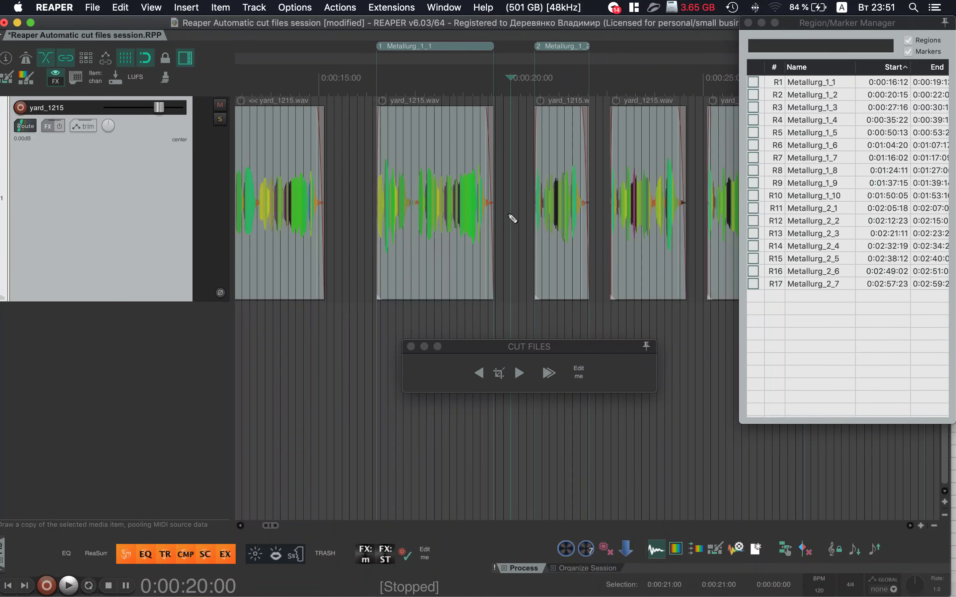
key(super+alt+r)
key(super+alt+r)
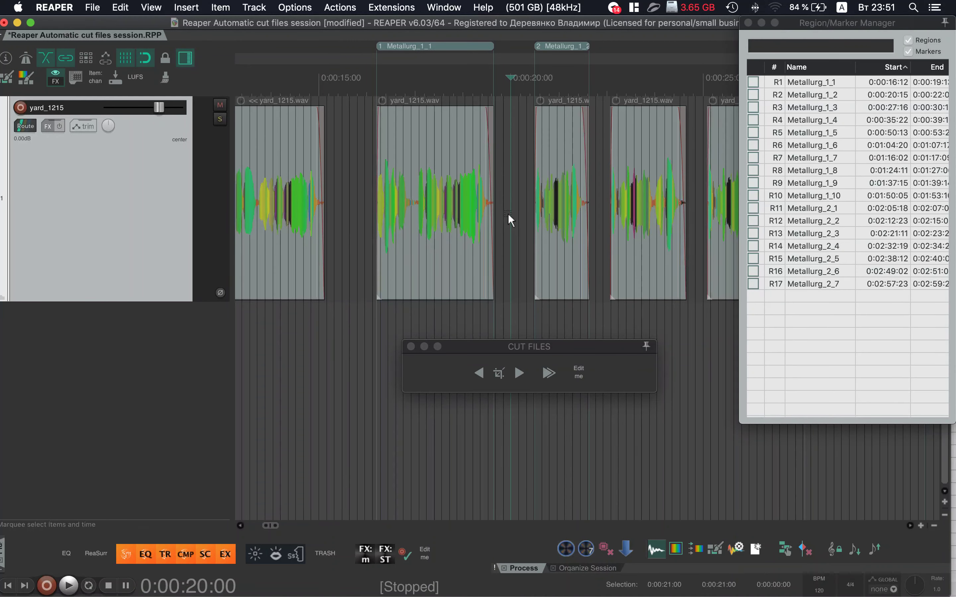
right_click(832, 299)
click(817, 284)
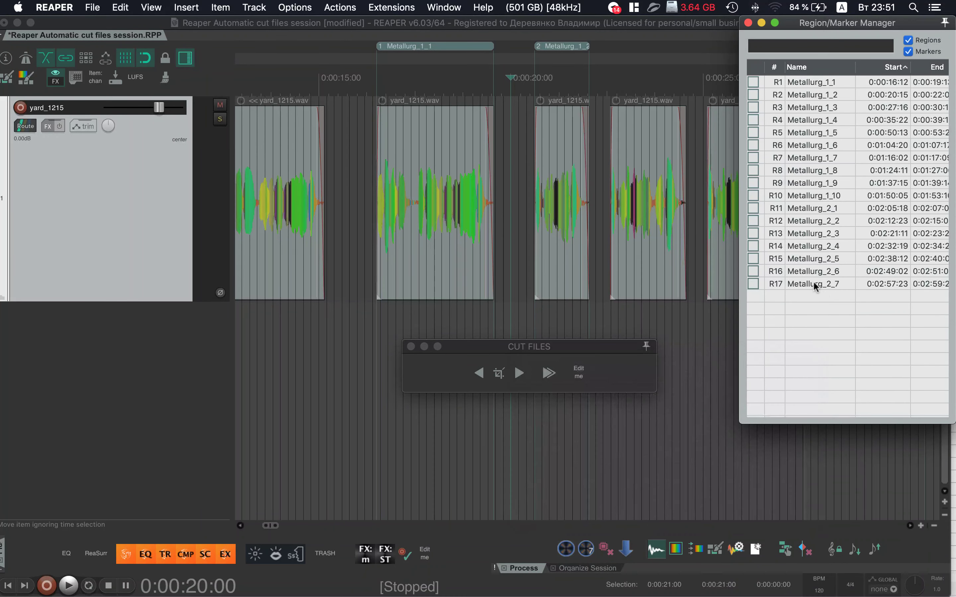
click(813, 284)
shift+click(803, 83)
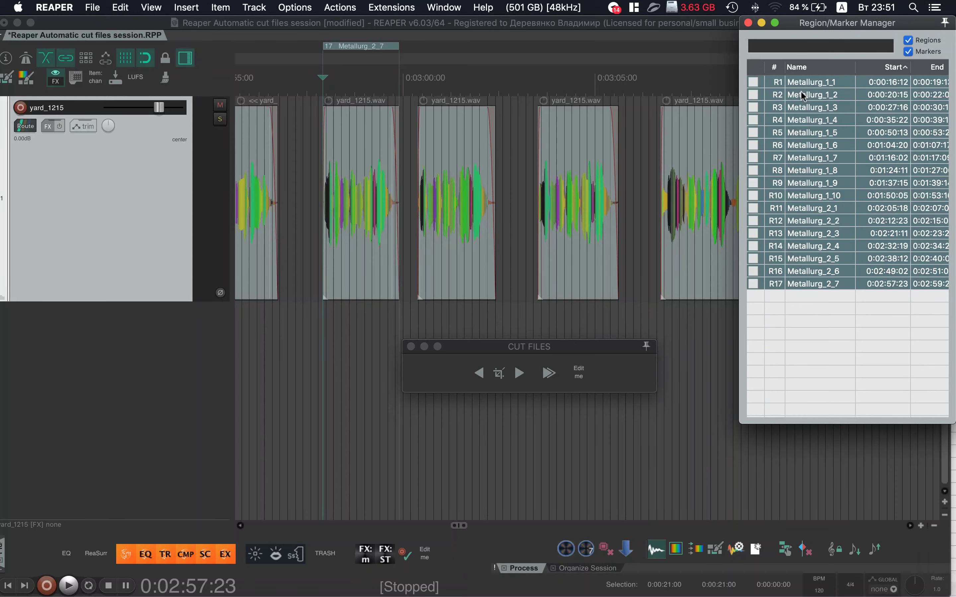
key(Delete)
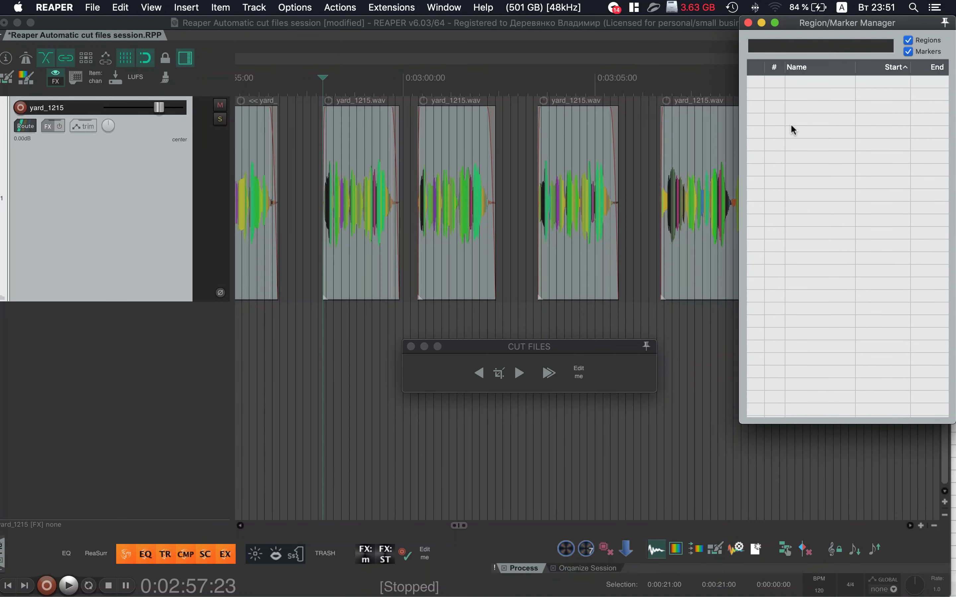
Place markers at 0:02:58:20, 0:03:01:20 and 0:03:06:00, and create a region from 0:03:07:00 to 0:03:08:05.
right_click(792, 123)
click(465, 193)
click(357, 323)
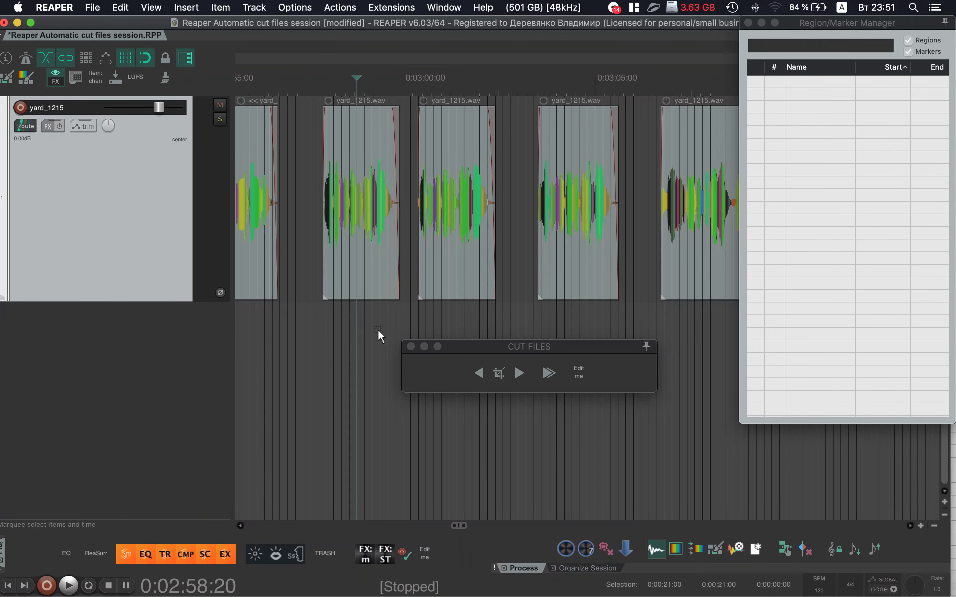
key(m)
key(Tab)
key(m)
key(Tab)
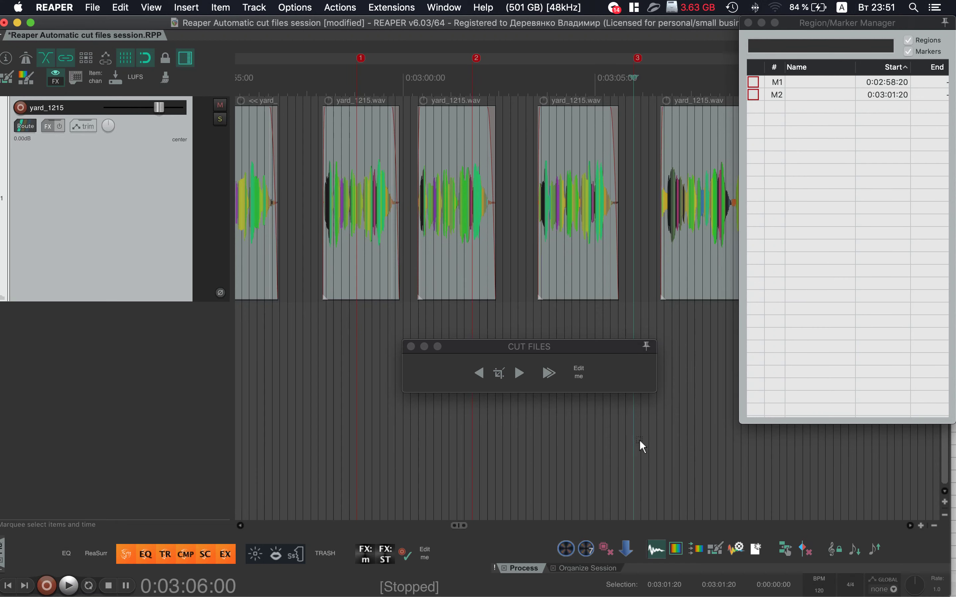
key(m)
drag(667, 442, 713, 442)
key(shift+r)
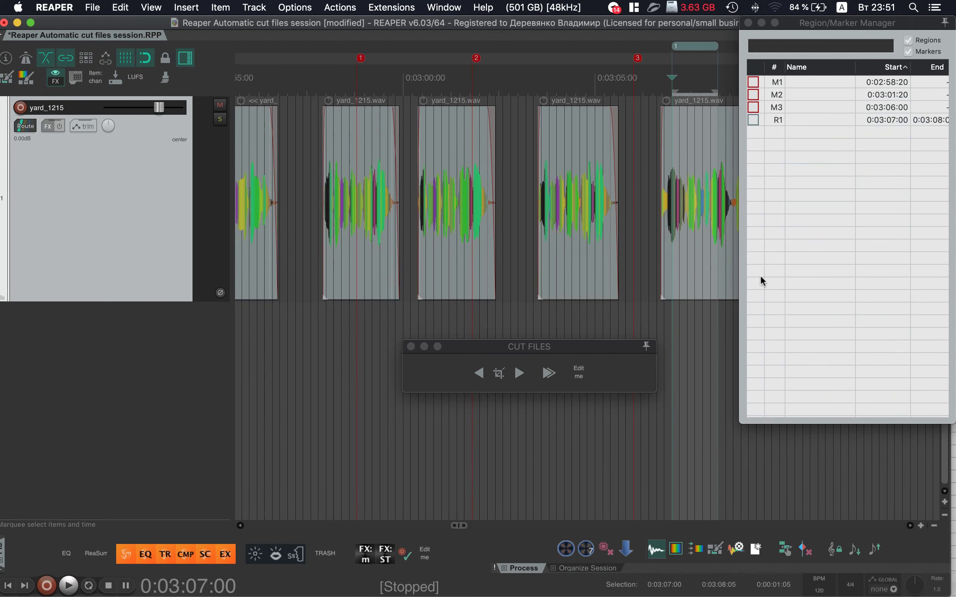
Widen the Region/Marker Manager to show all columns and export the markers and region as a CSV file to the iCloud Documents folder.
drag(828, 26, 561, 26)
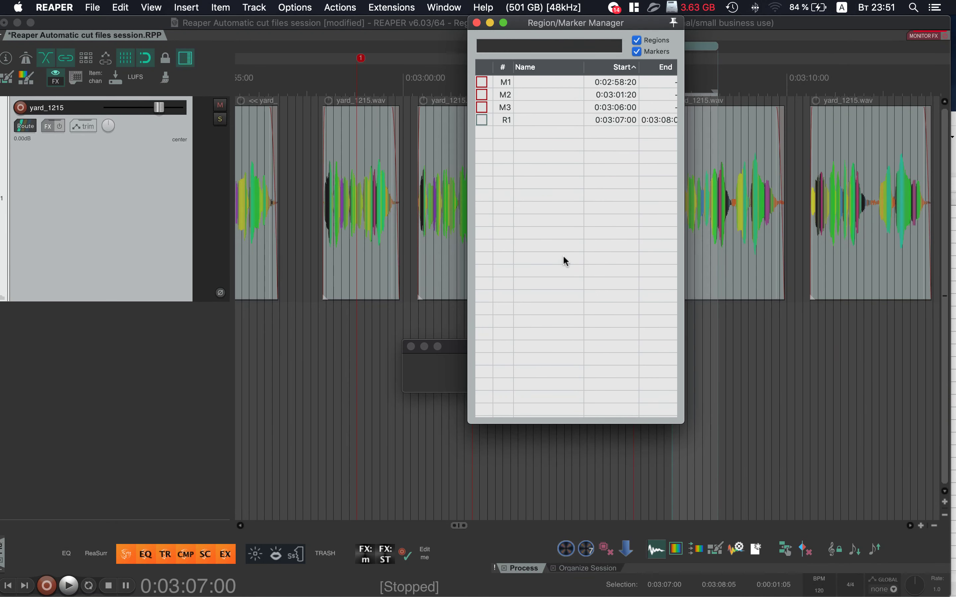
drag(685, 221, 822, 235)
right_click(551, 167)
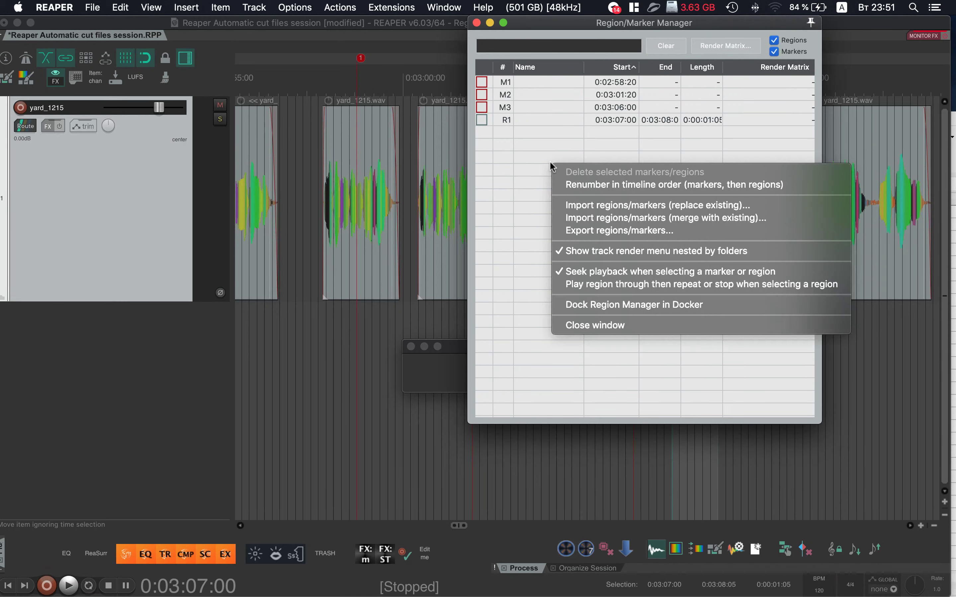
click(659, 232)
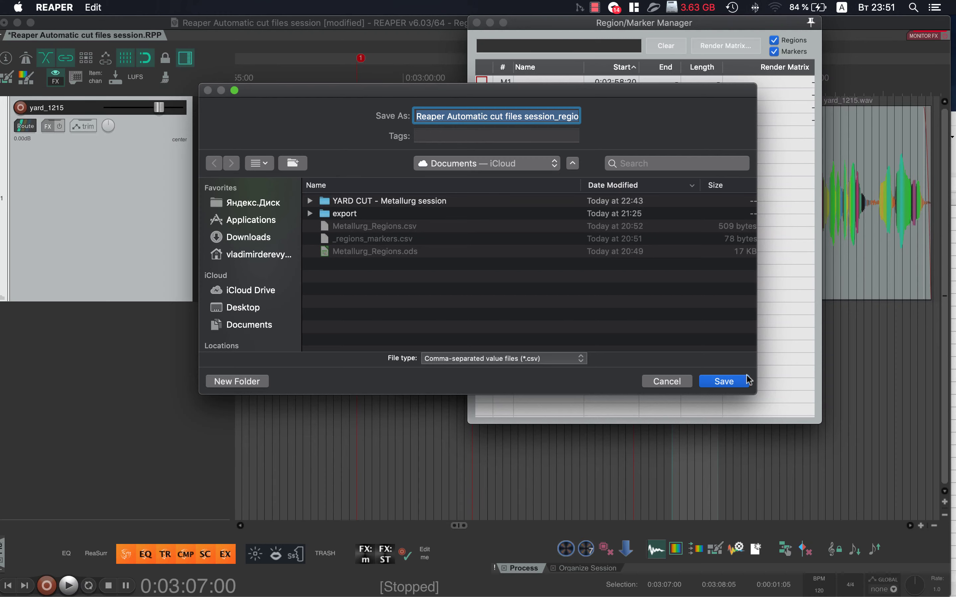
click(719, 381)
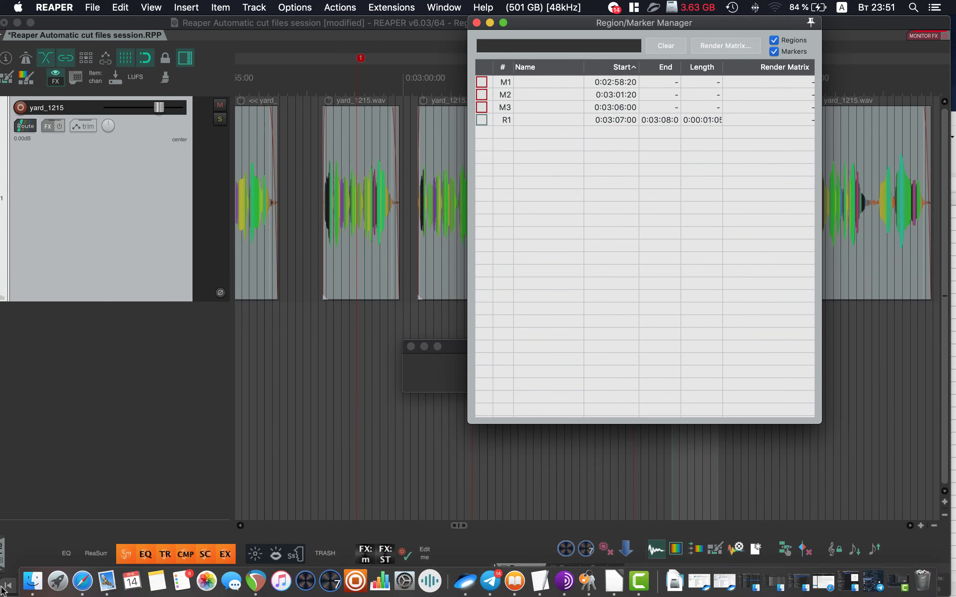
Export the markers and region to the Source folder as Reaper Automatic cut files session_regions_markers.csv, and review that file in LibreOffice.
click(22, 592)
click(765, 411)
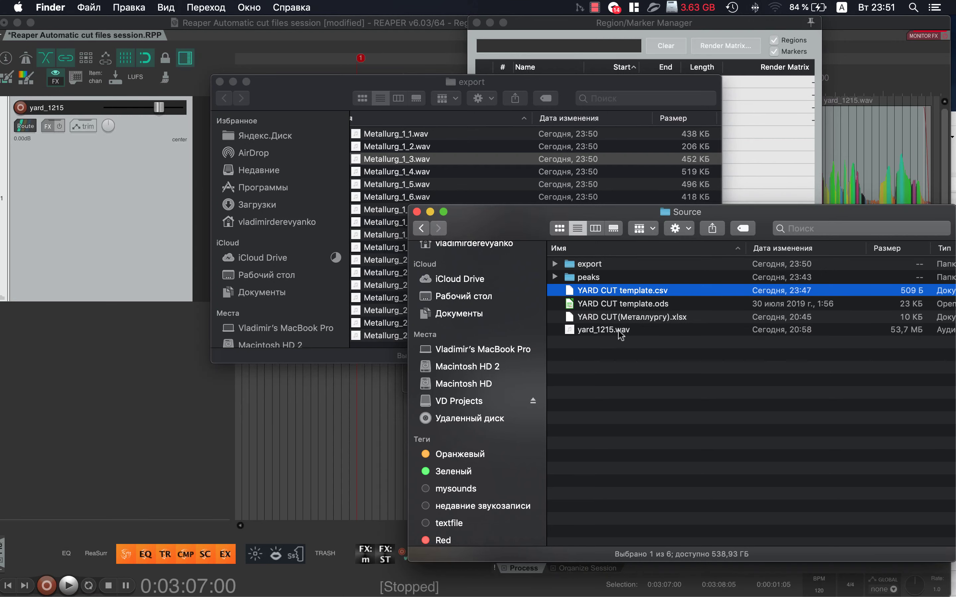
click(338, 22)
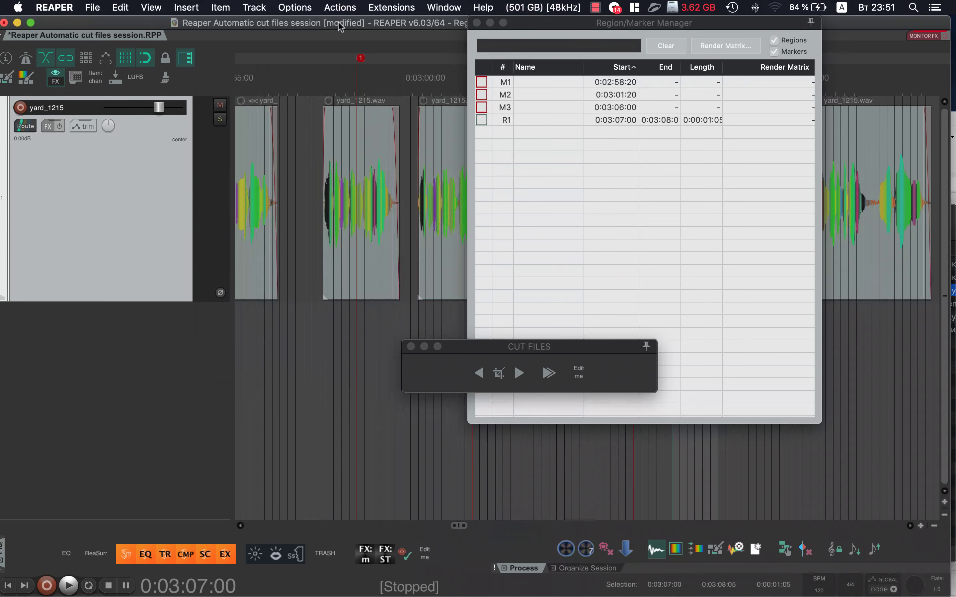
right_click(584, 191)
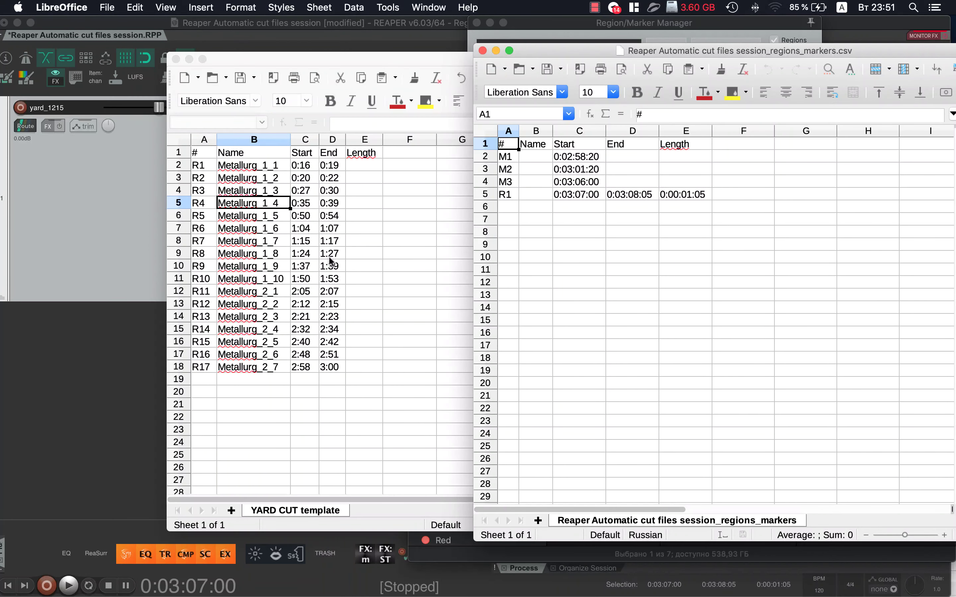
click(483, 50)
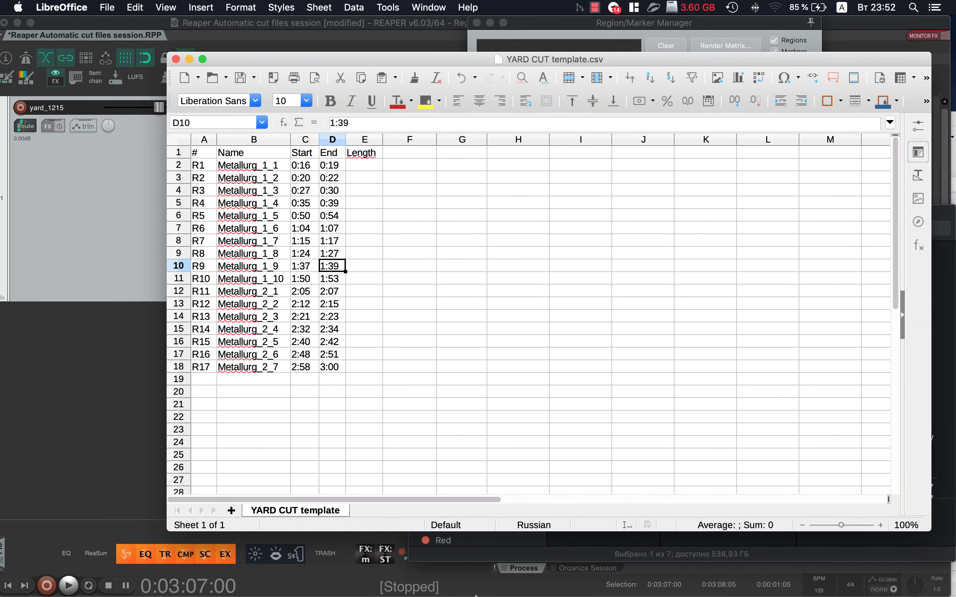
Copy the times in C2:D11 of YARD CUT(Металлургу).xlsx into YARD CUT template.csv starting at C2, and save and close the template.
click(613, 590)
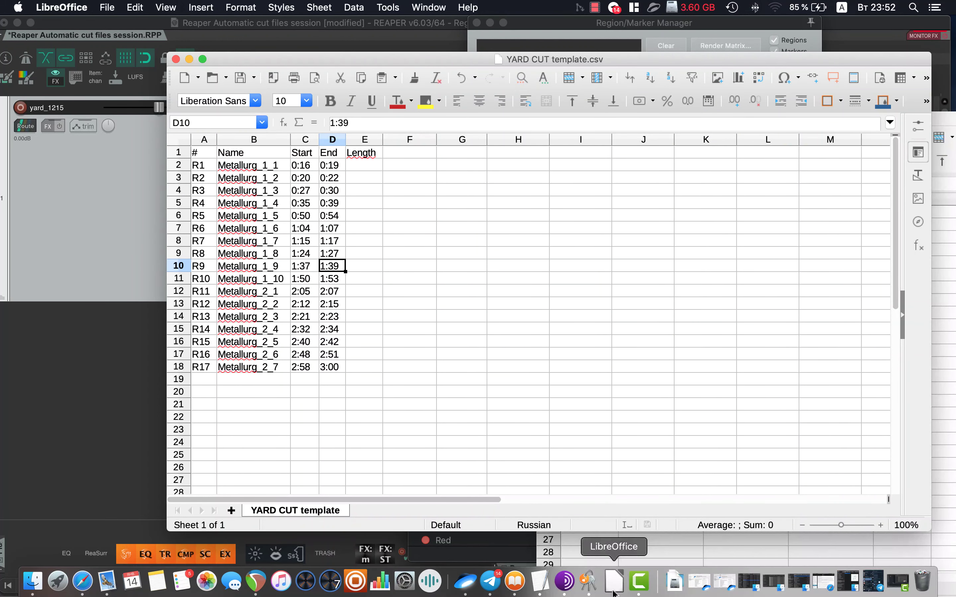
click(616, 553)
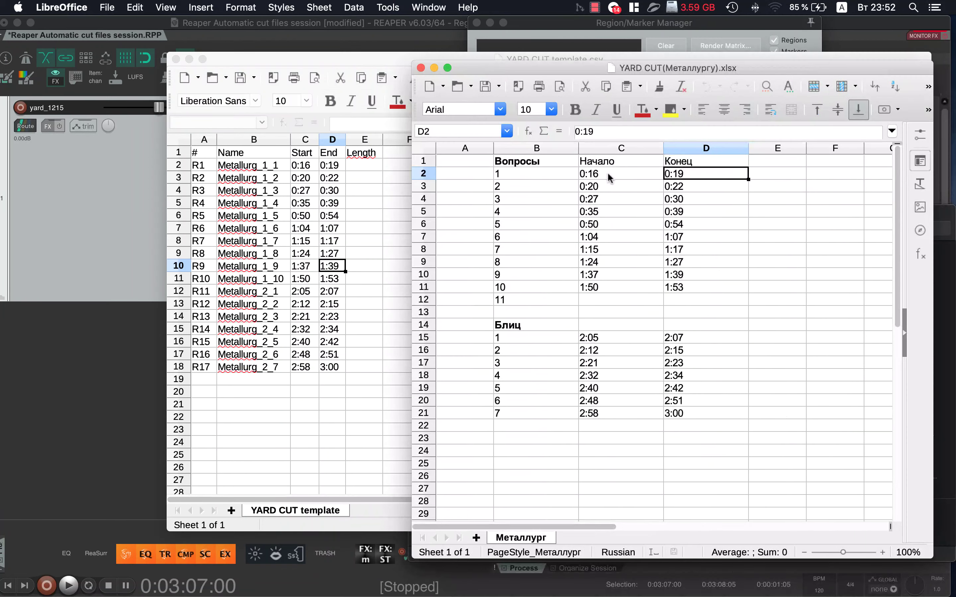
drag(607, 172, 690, 283)
key(super+c)
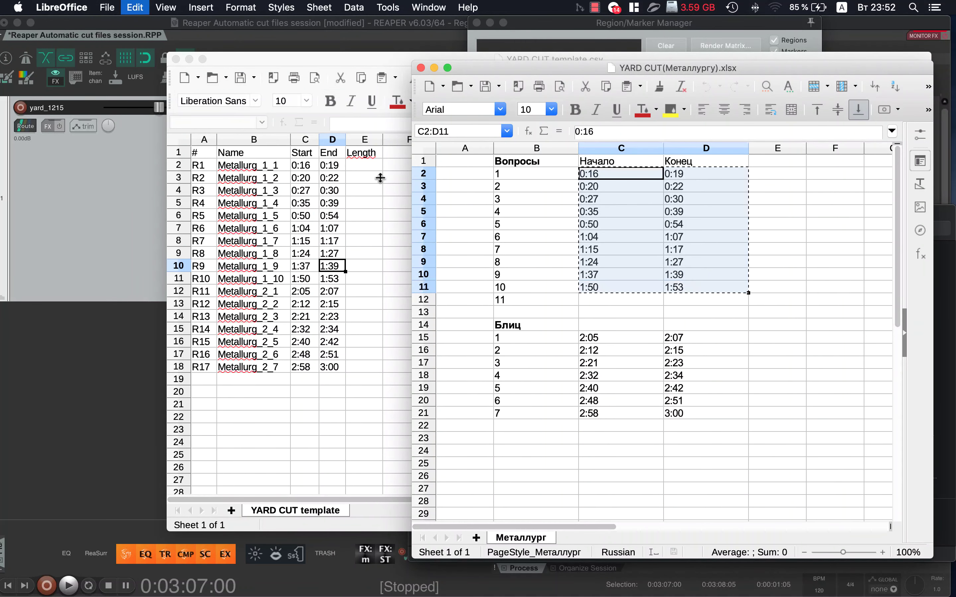
drag(380, 178, 334, 166)
click(304, 166)
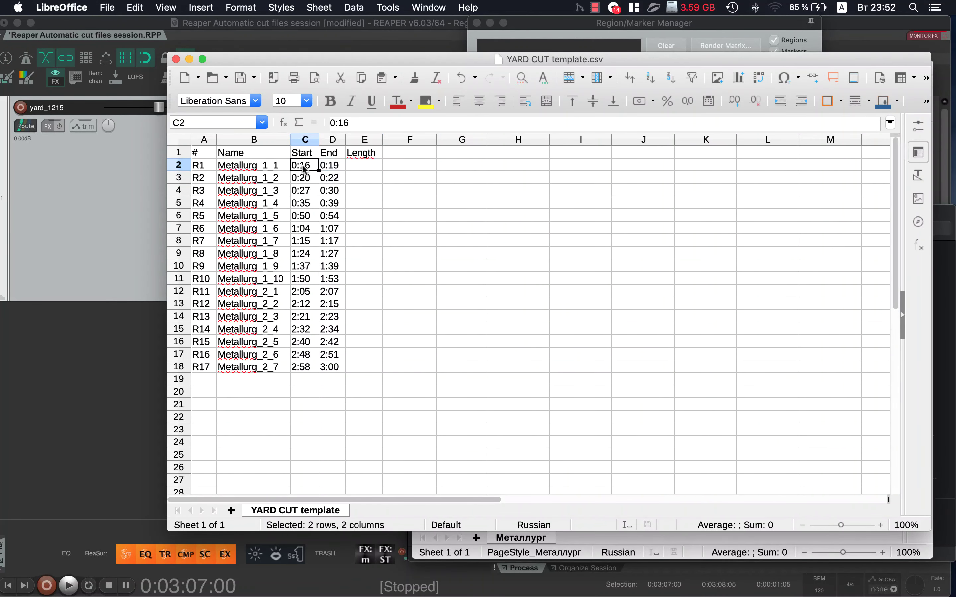
key(super+v)
click(661, 328)
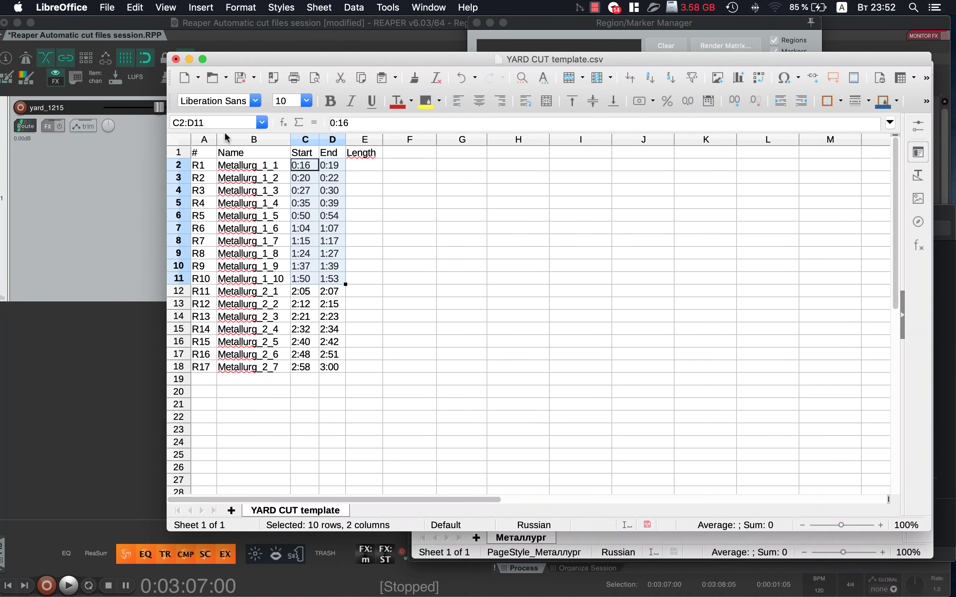
click(176, 60)
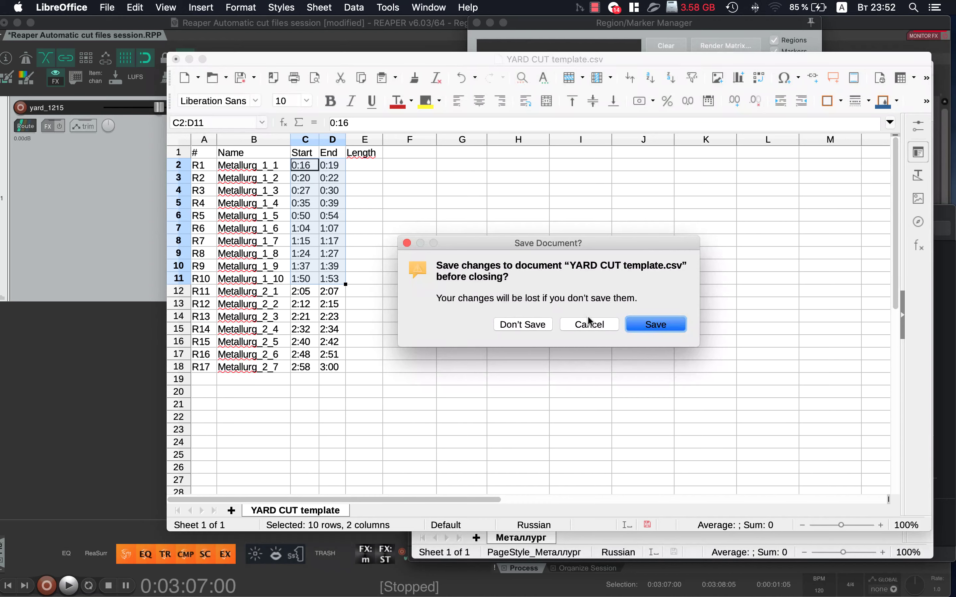
click(655, 324)
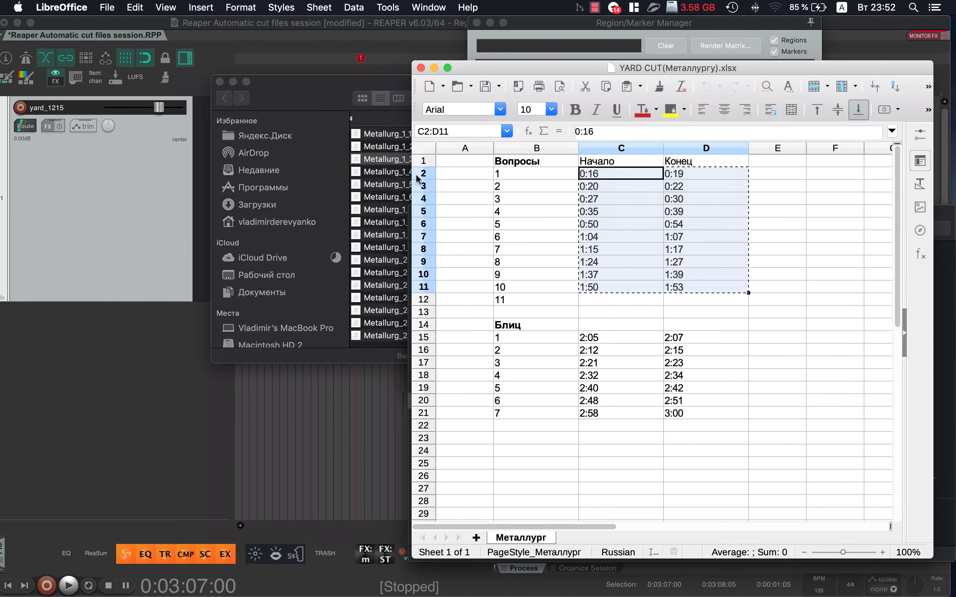
Switch back to REAPER, import the regions from YARD CUT template.csv and review them along the timeline.
key(super+Tab)
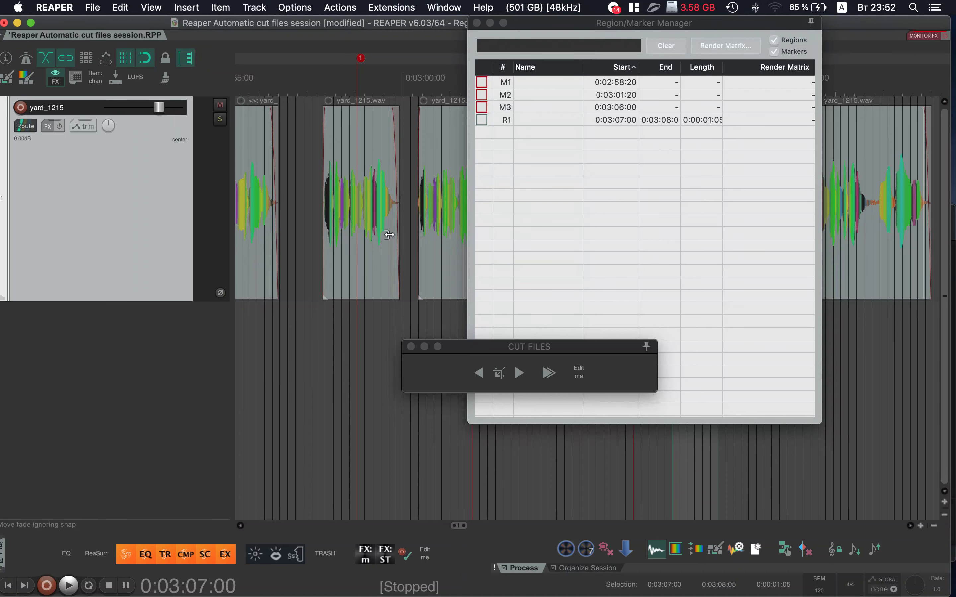
click(572, 218)
double_click(401, 120)
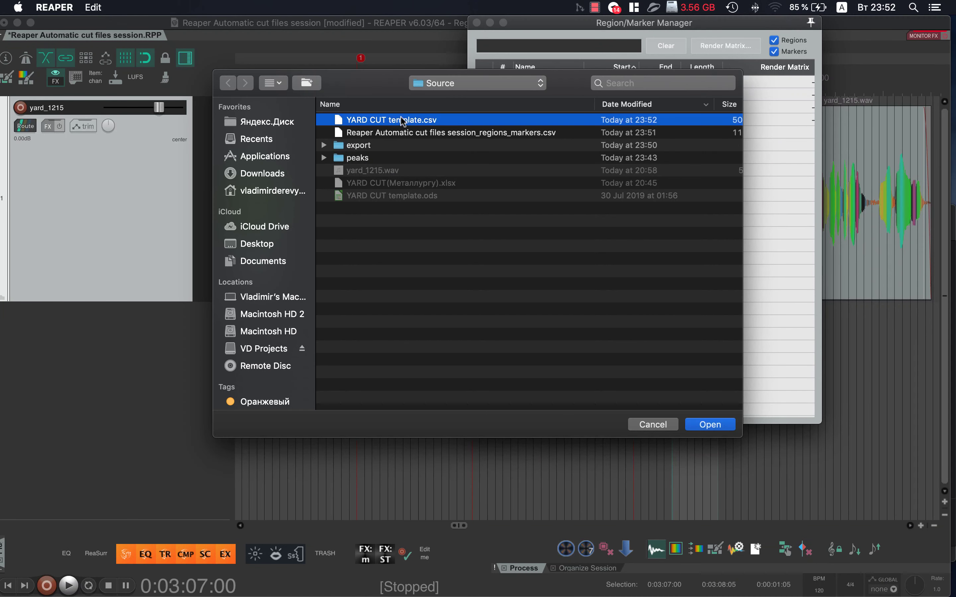
click(476, 22)
scroll(362, 276, up, 5)
scroll(382, 258, left, 3)
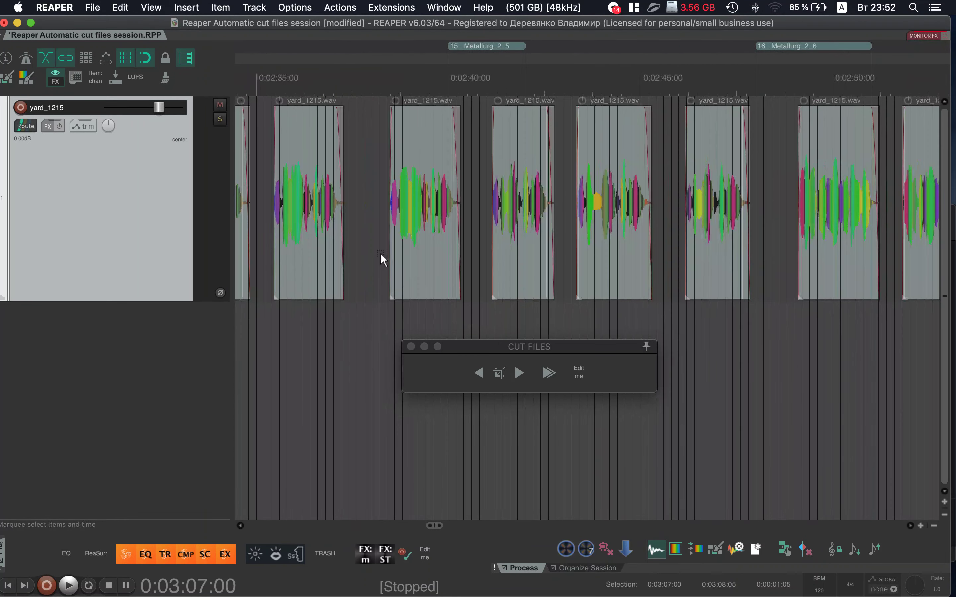
scroll(359, 255, down, 15)
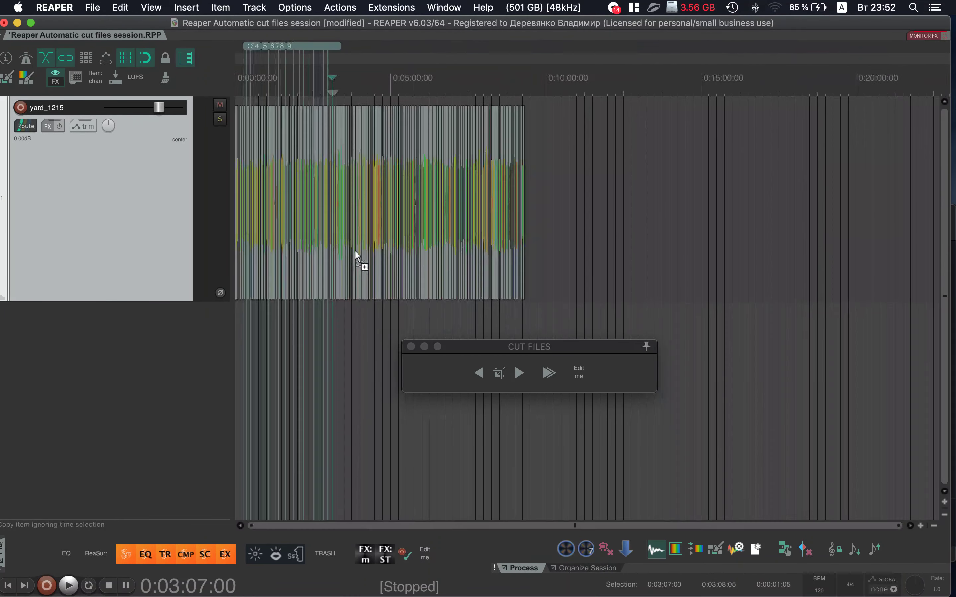
scroll(272, 212, up, 12)
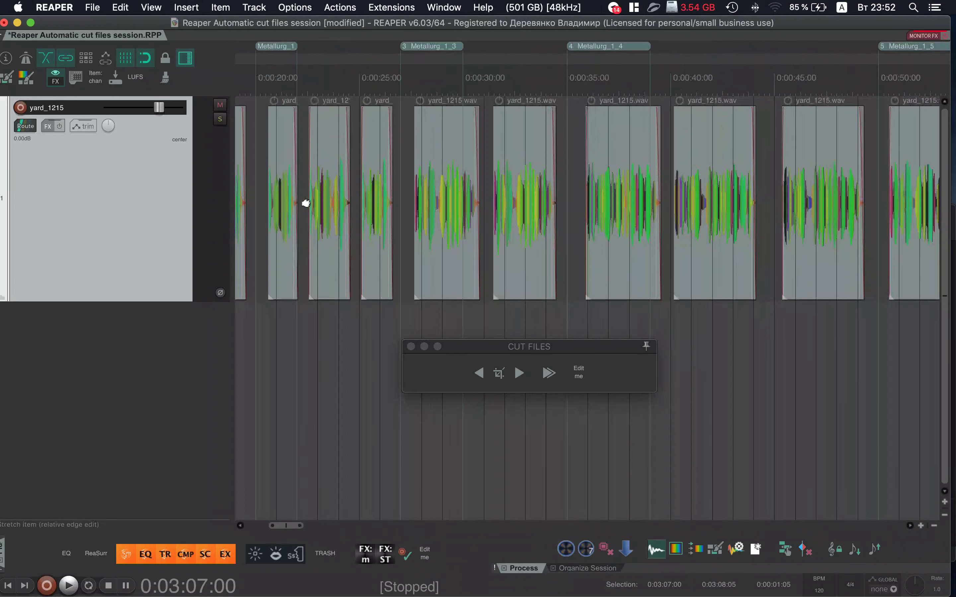
scroll(418, 216, up, 5)
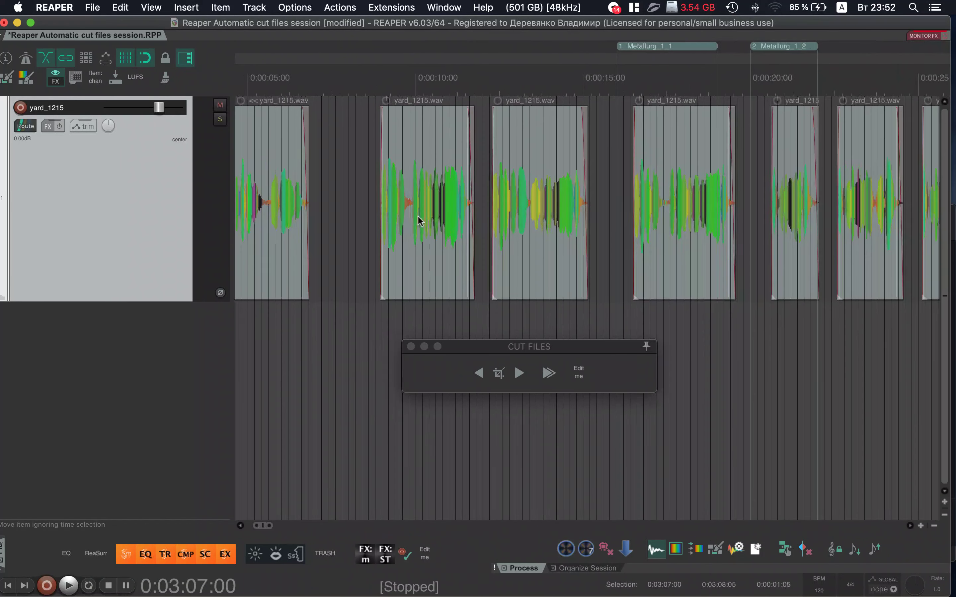
scroll(418, 216, left, 5)
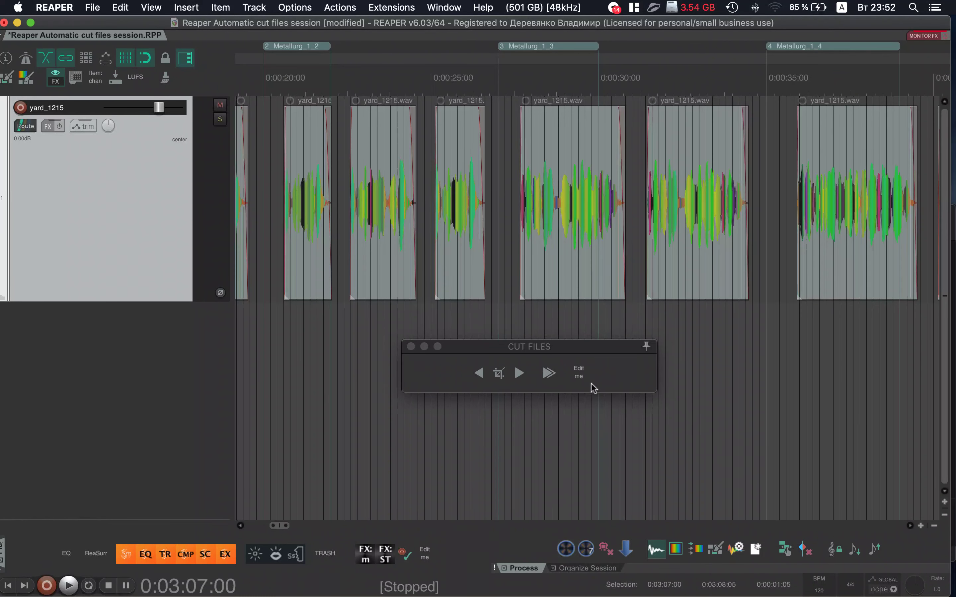
Examine the actions assigned to the CUT FILES toolbar in its customization window, and move the toolbar clear of the audio items.
right_click(578, 374)
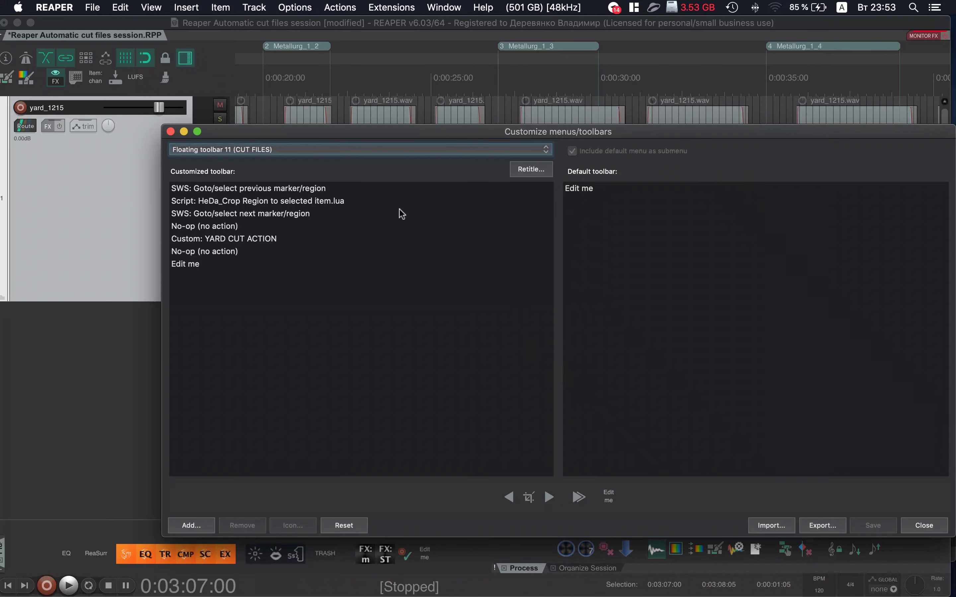
click(353, 193)
click(352, 198)
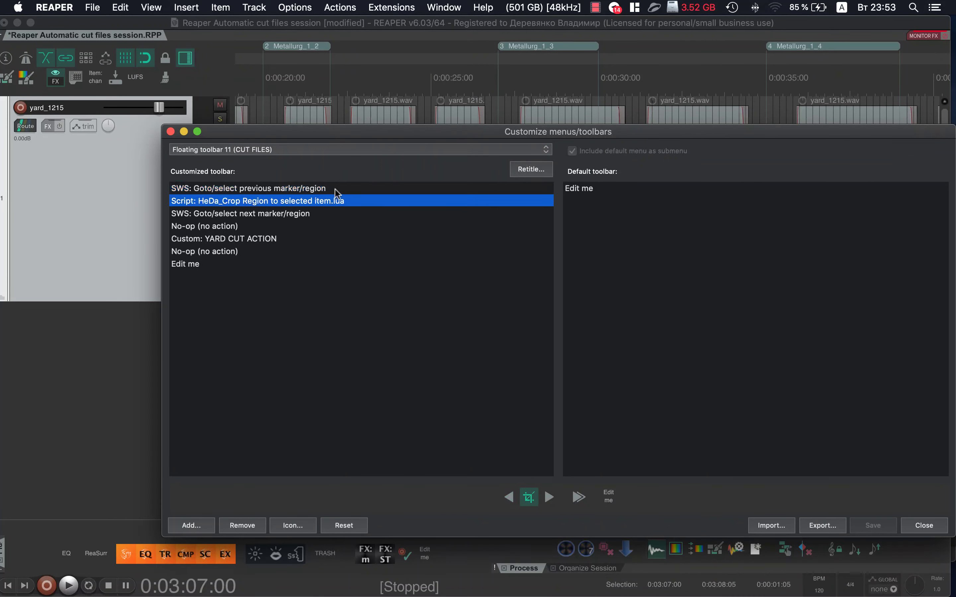
click(336, 188)
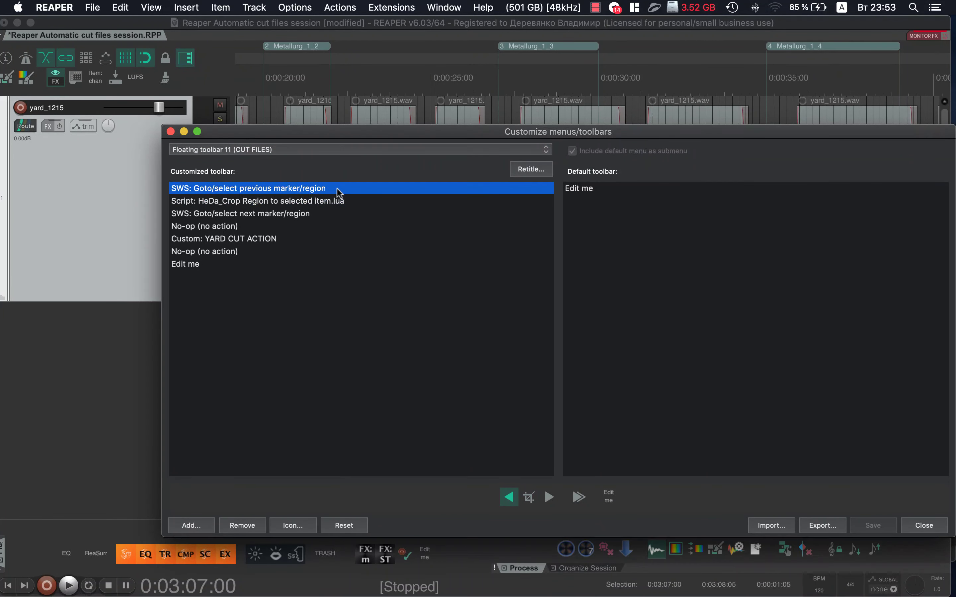
click(170, 131)
drag(532, 351, 447, 369)
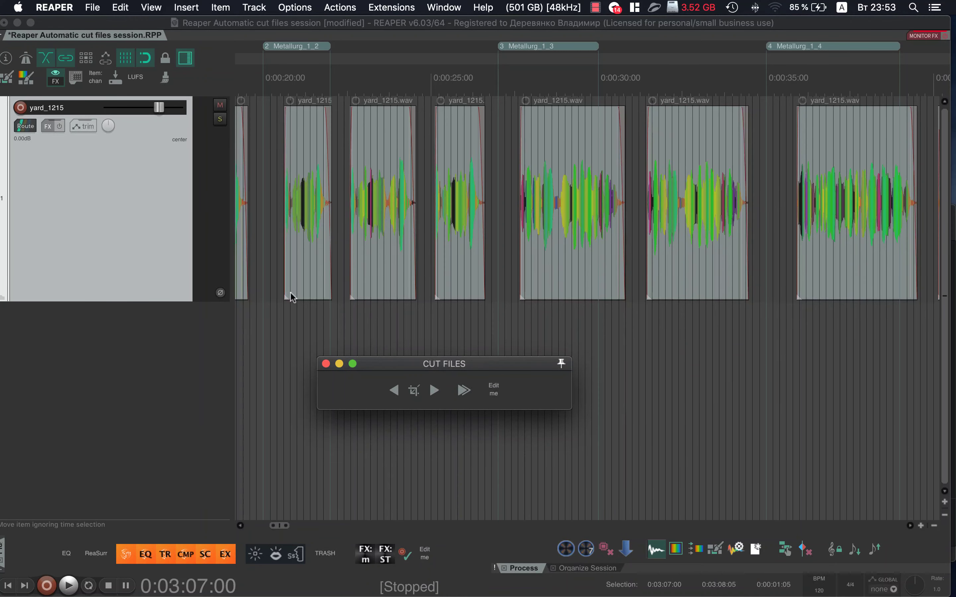
Examine the HeDa_Crop Region to selected item.lua entry in the CUT FILES toolbar customization and the ReaPack extension's package options.
scroll(304, 288, up, 5)
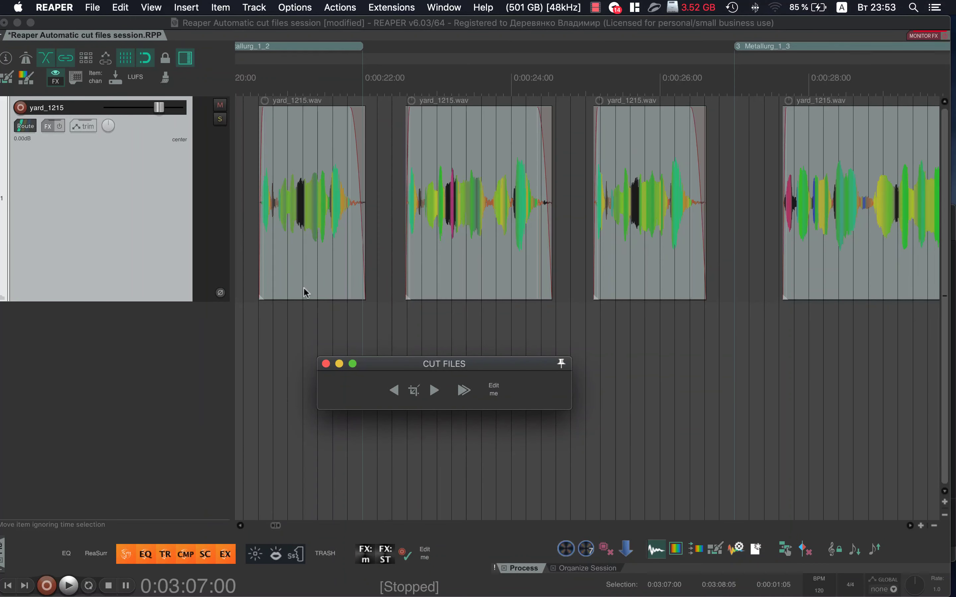
scroll(413, 301, right, 3)
click(497, 391)
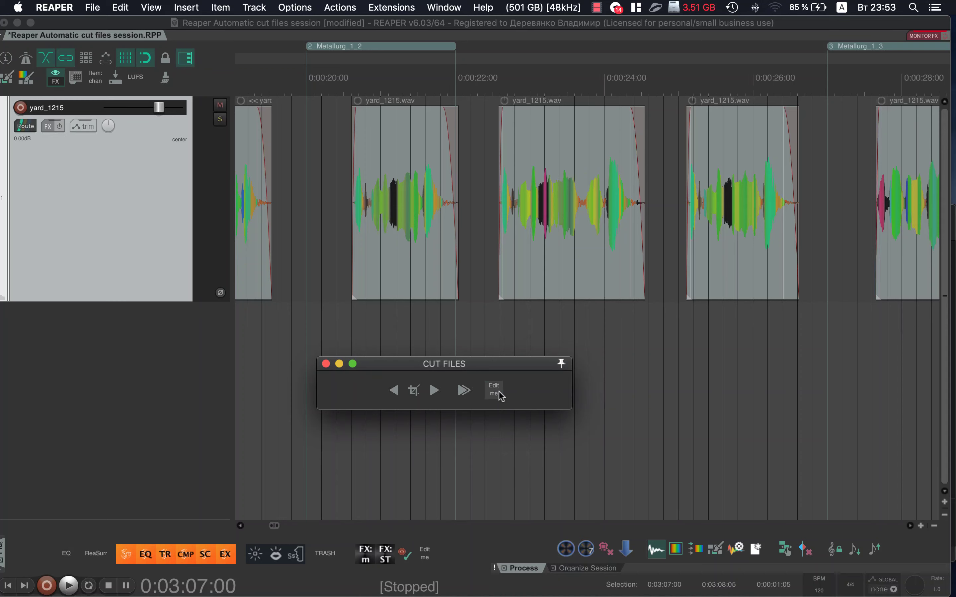
click(251, 202)
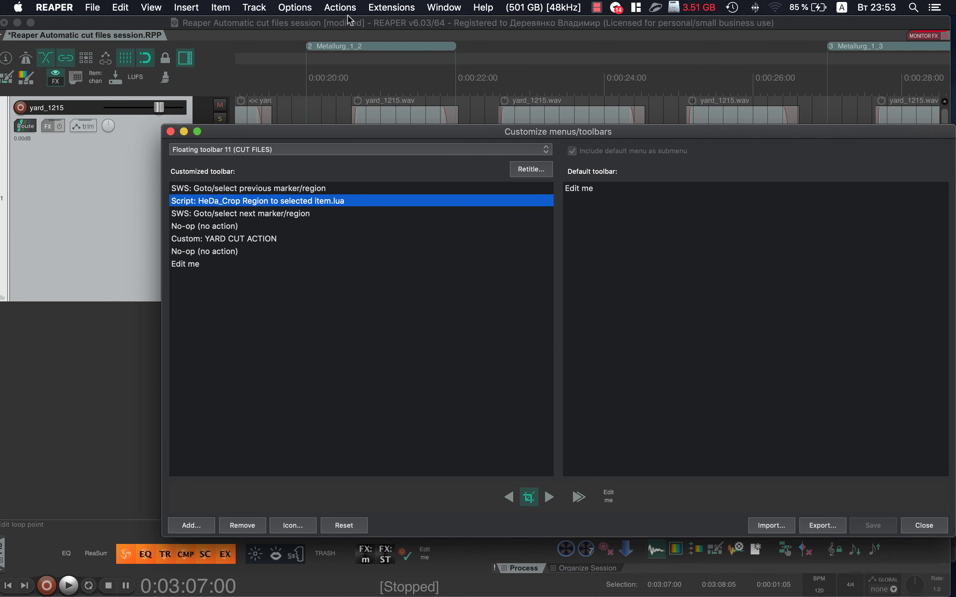
click(391, 7)
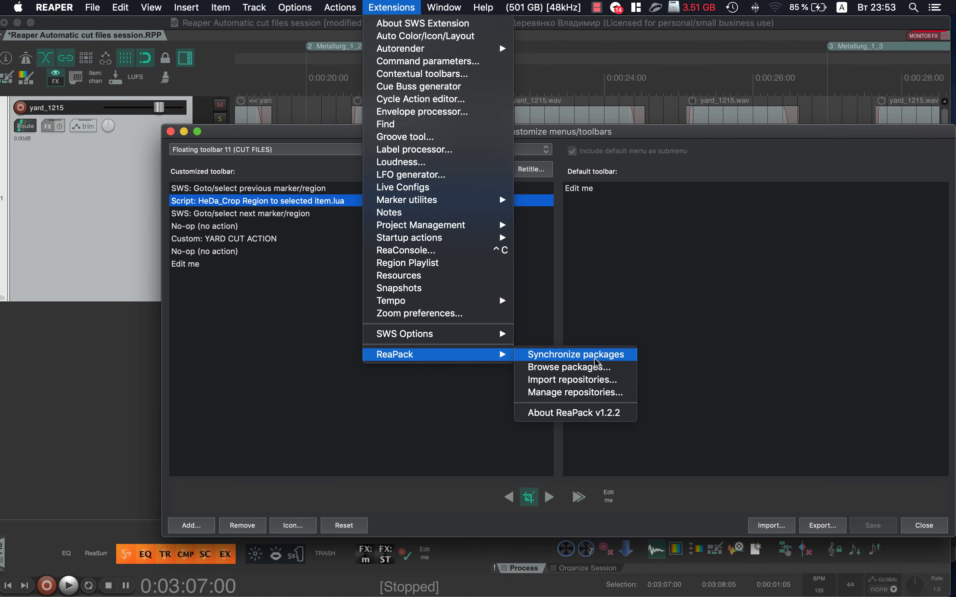
click(228, 205)
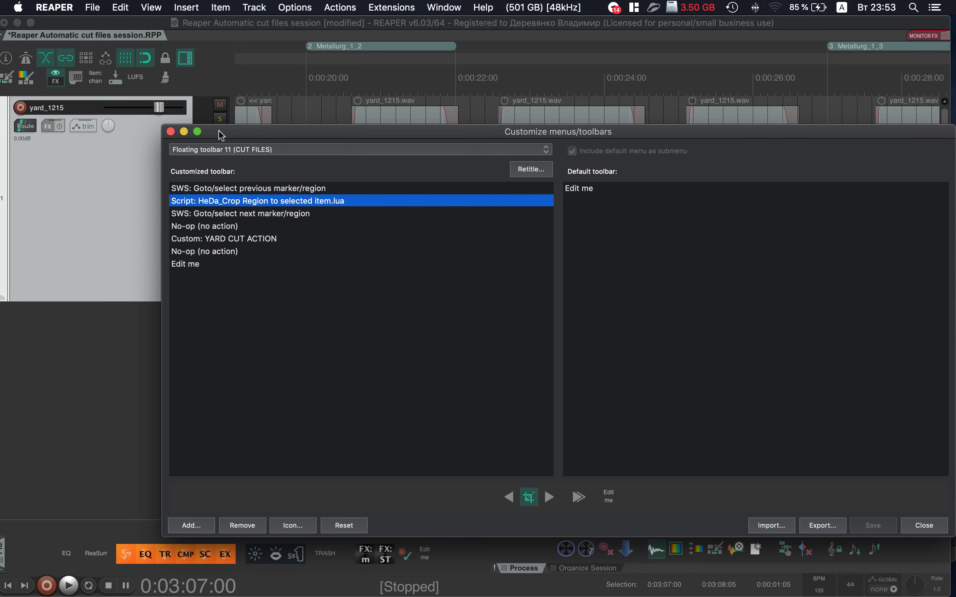
drag(222, 135, 355, 169)
click(303, 167)
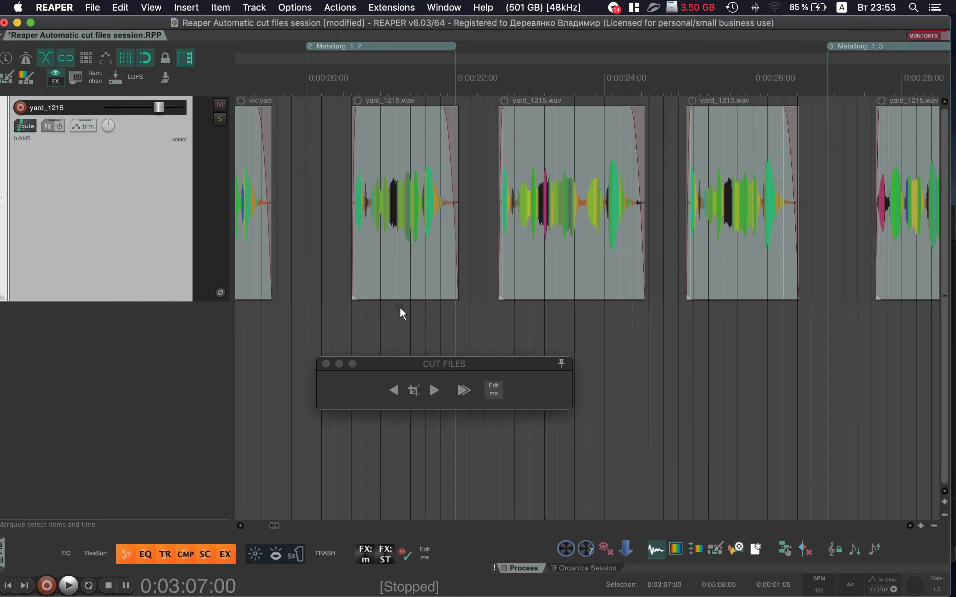
Select the audio item under region Metallurg_1_2, and use the Region/Marker Manager to jump between Metallurg_1_1 and Metallurg_1_3.
click(397, 292)
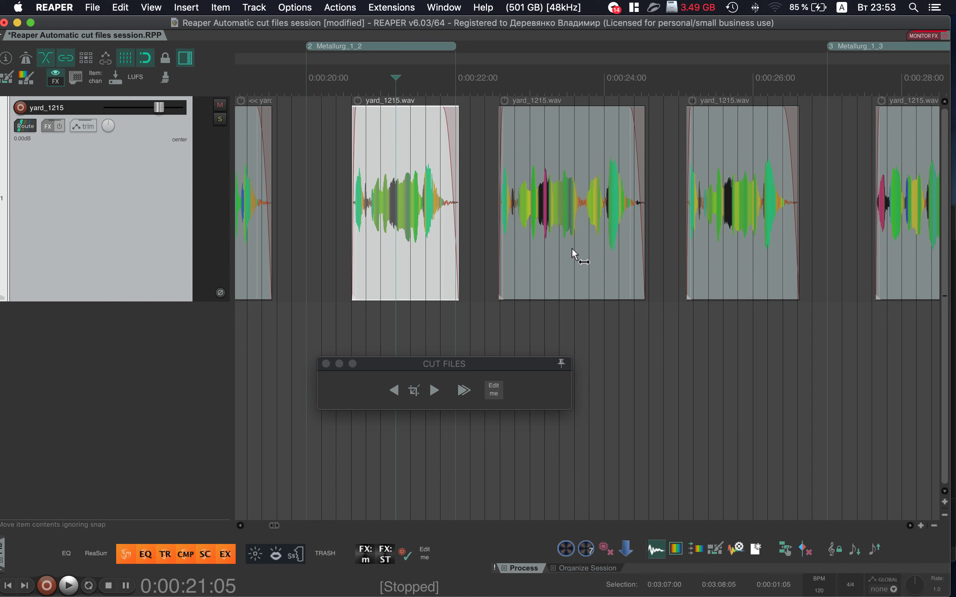
key(super+alt+shift+r)
click(551, 83)
click(548, 104)
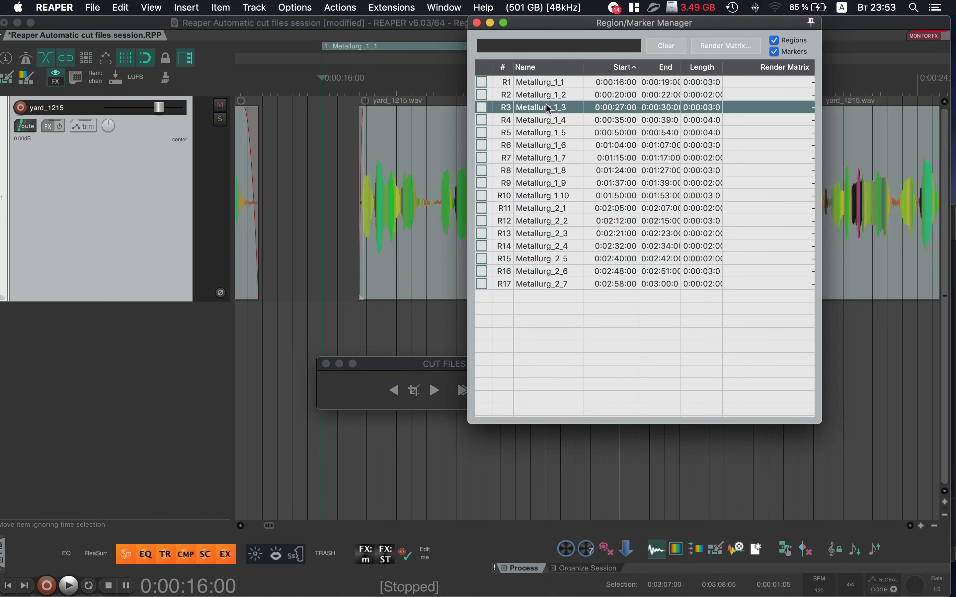
click(552, 84)
click(556, 107)
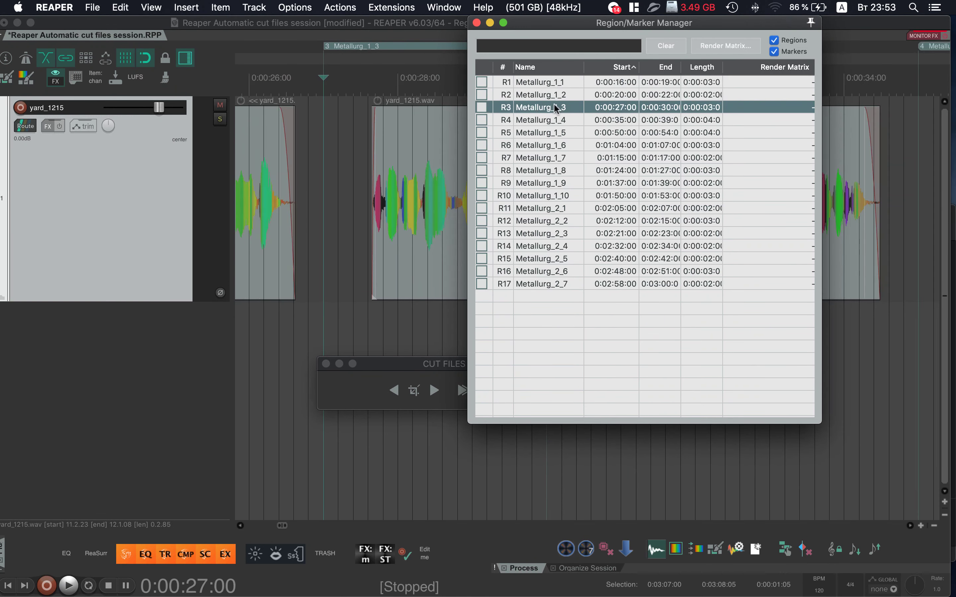
Move the Region/Marker Manager off the waveform, select the item under Metallurg_1_3 and crop that region to the item.
drag(531, 29, 734, 128)
click(458, 248)
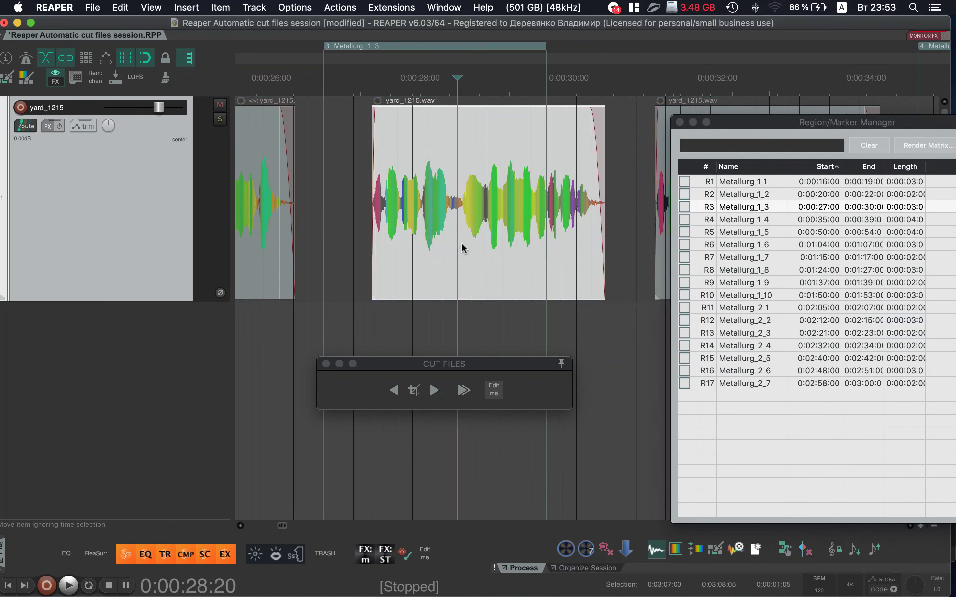
click(411, 391)
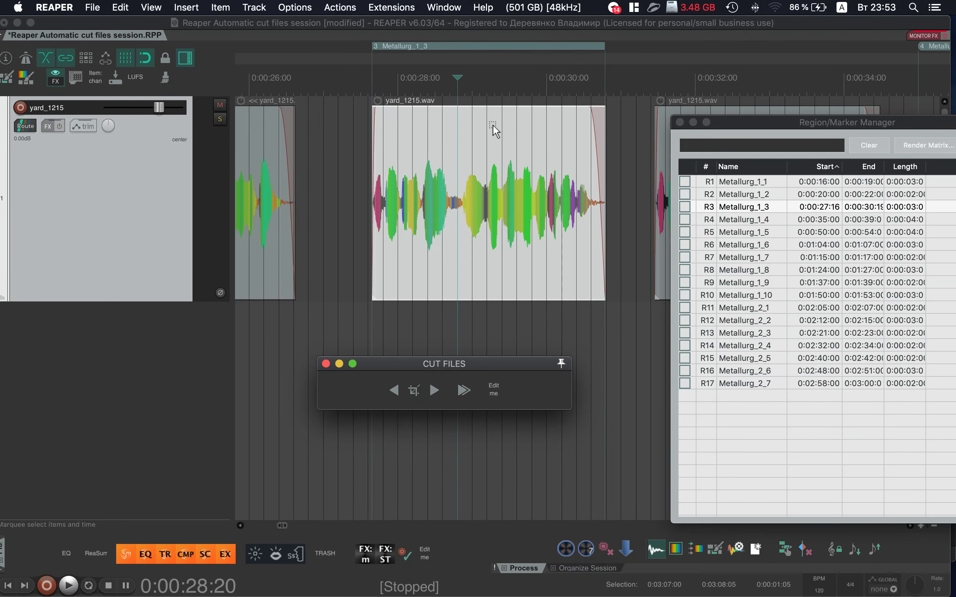
Go to region Metallurg_1_4 and crop it to the currently selected item under Metallurg_1_3.
scroll(434, 160, right, 2)
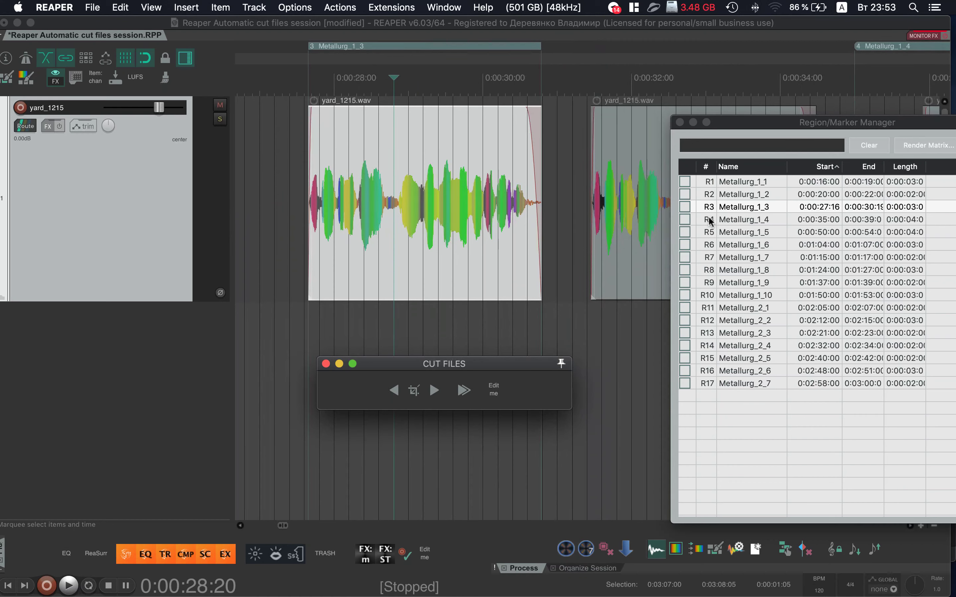
click(709, 221)
click(413, 391)
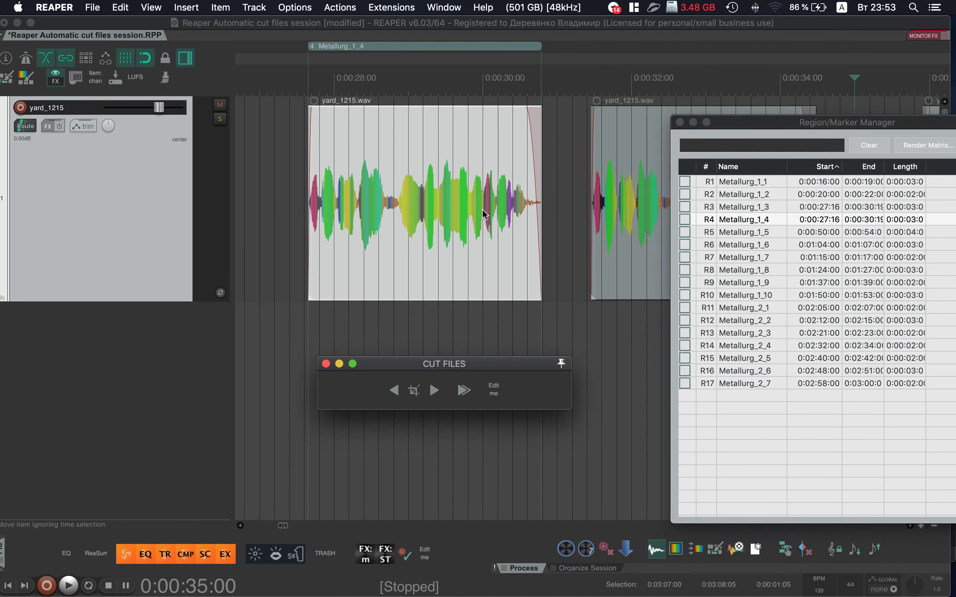
Go to regions Metallurg_1_5 and Metallurg_1_6, cropping each to the still-selected earlier item, and select the audio item near 0:01:05.
click(746, 234)
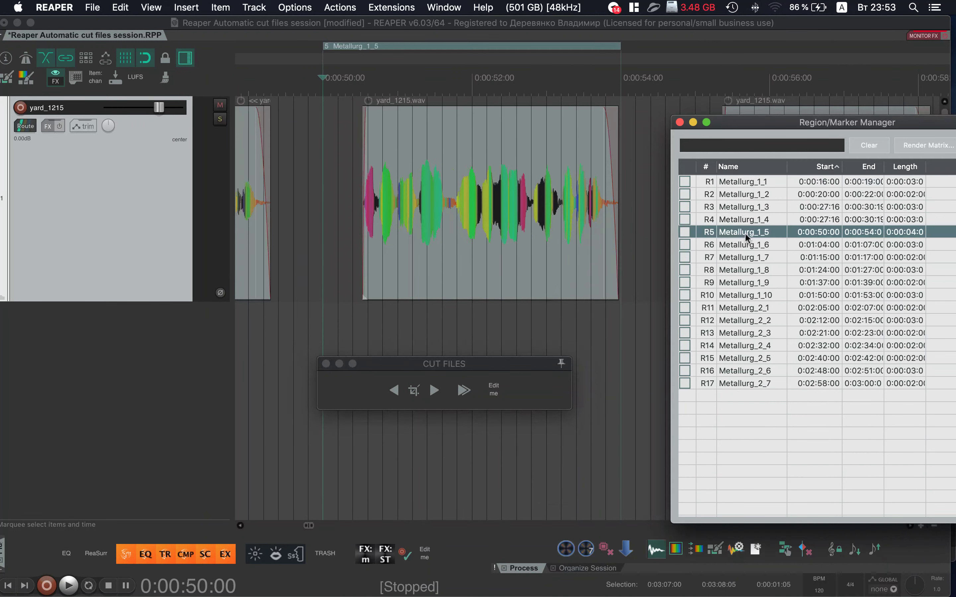
click(419, 398)
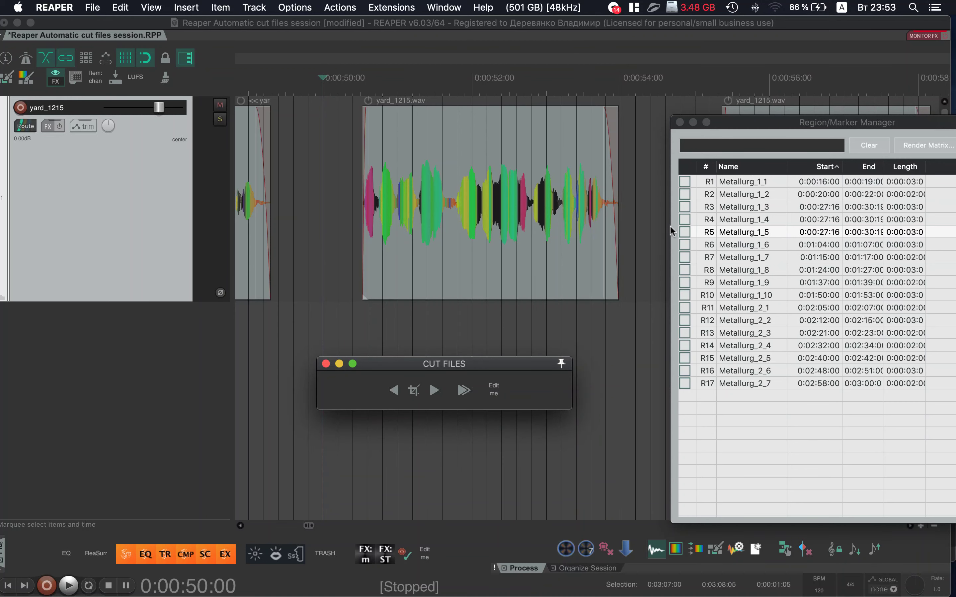
click(742, 245)
click(414, 391)
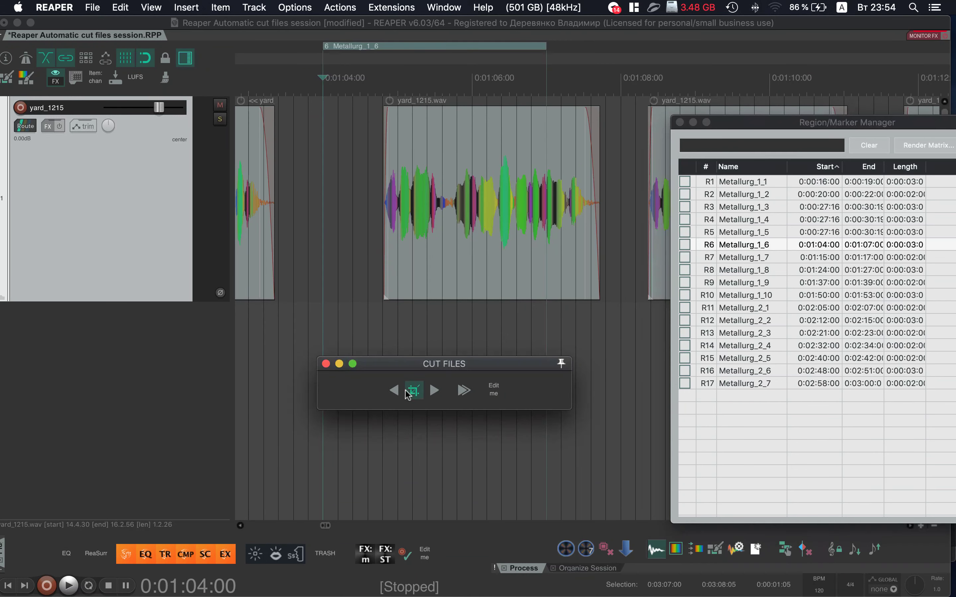
click(457, 230)
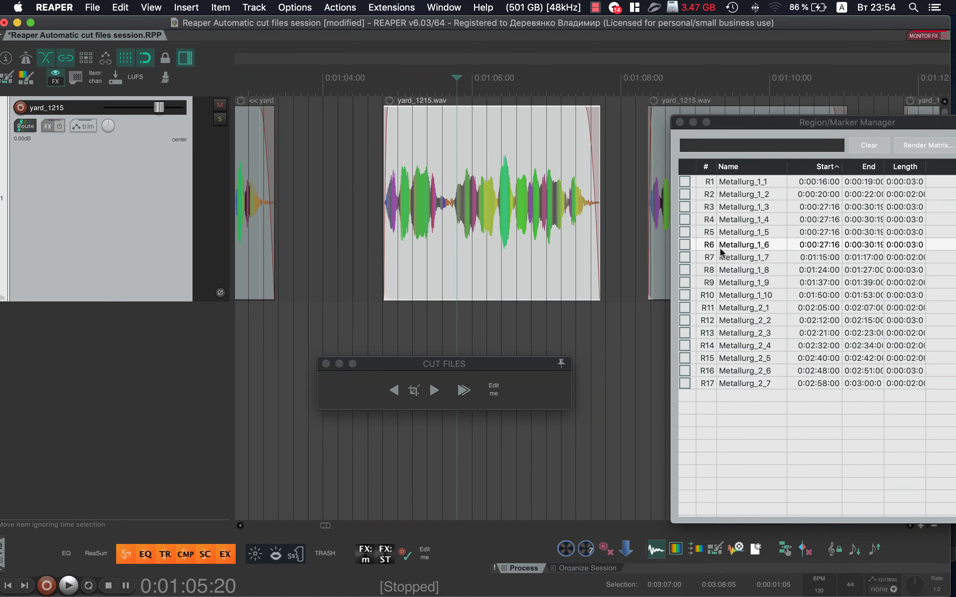
Go to region Metallurg_1_7, select the audio item beneath it and crop the region to that item.
click(726, 257)
click(427, 264)
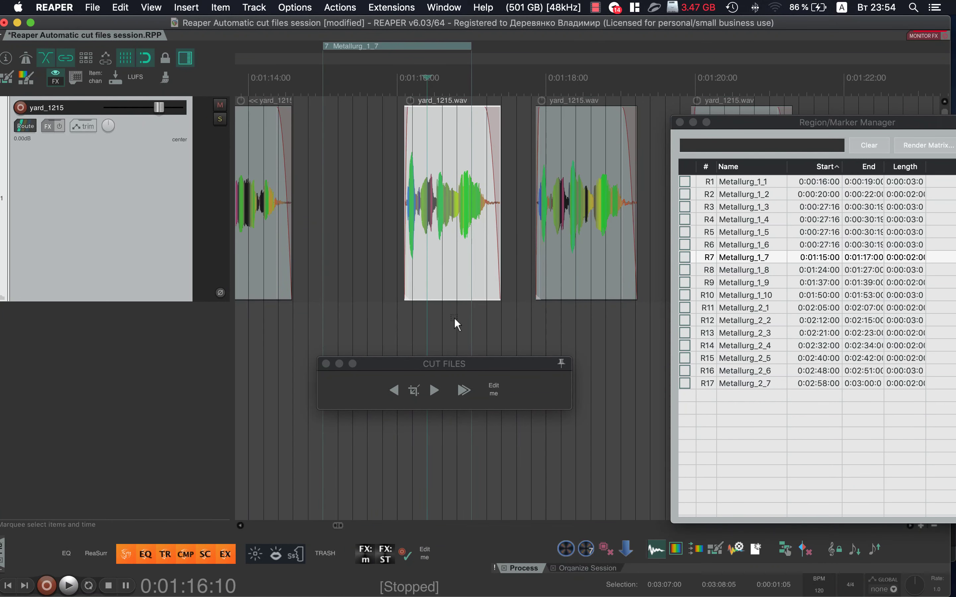
click(414, 390)
Go to region Metallurg_1_8, select its audio item and crop the region to the item's edges.
click(751, 270)
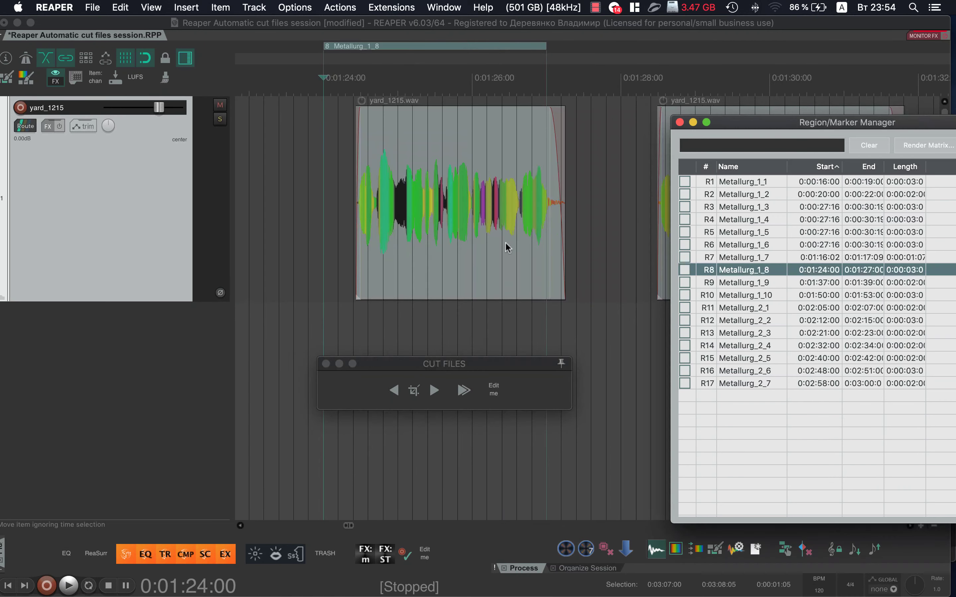
click(486, 280)
click(414, 391)
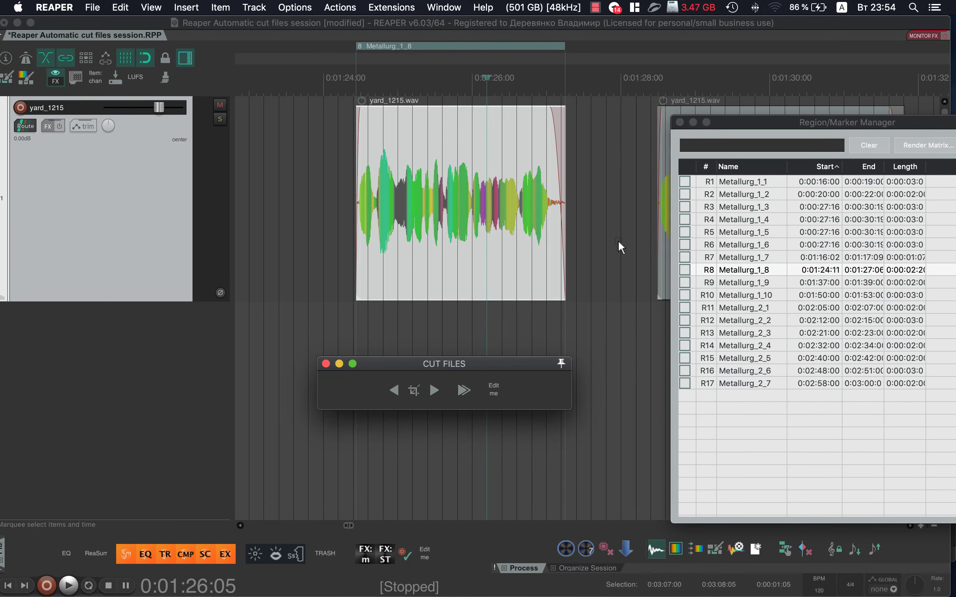
Go to region Metallurg_1_9, select its audio item and move the CUT FILES toolbar closer to the waveform.
click(765, 282)
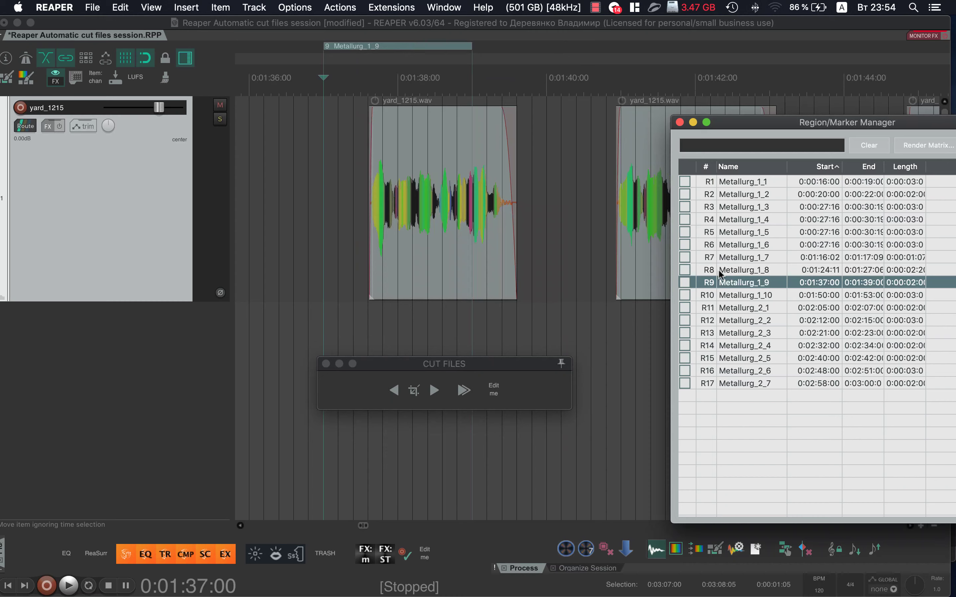
click(488, 261)
drag(421, 364, 395, 271)
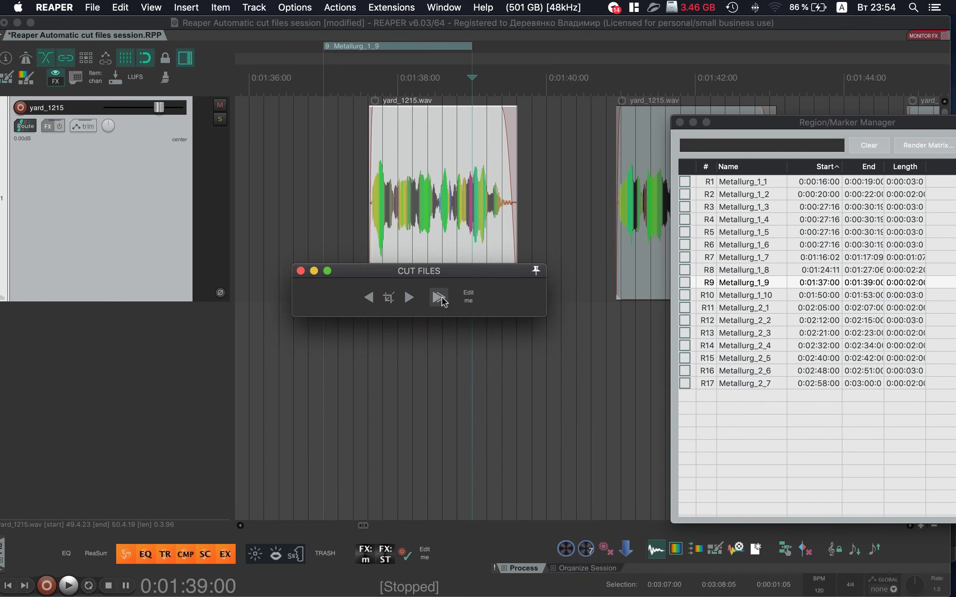
Open the CUT FILES toolbar customization and bring up the action list for its Custom: YARD CUT ACTION entry.
right_click(441, 300)
click(469, 299)
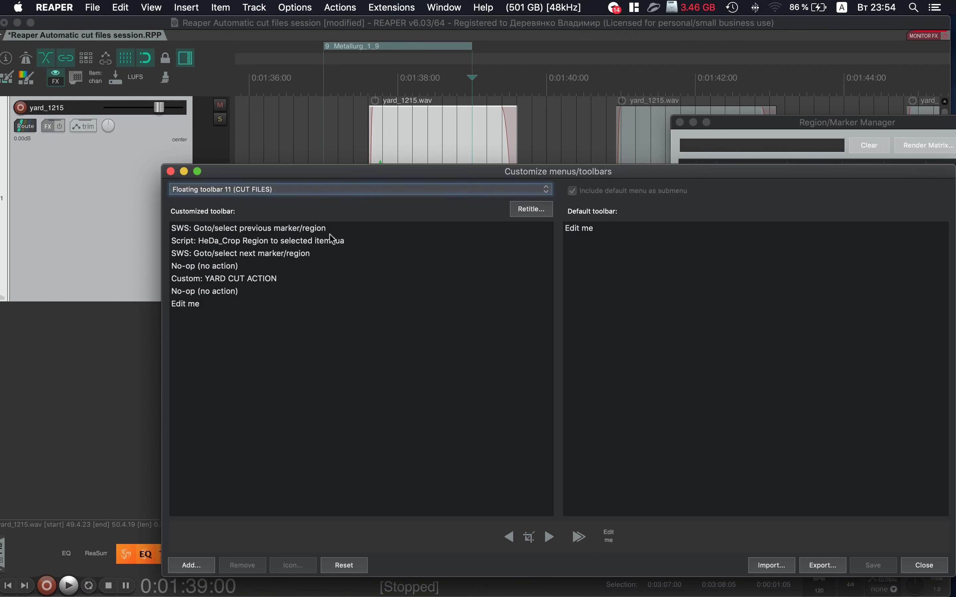
click(256, 280)
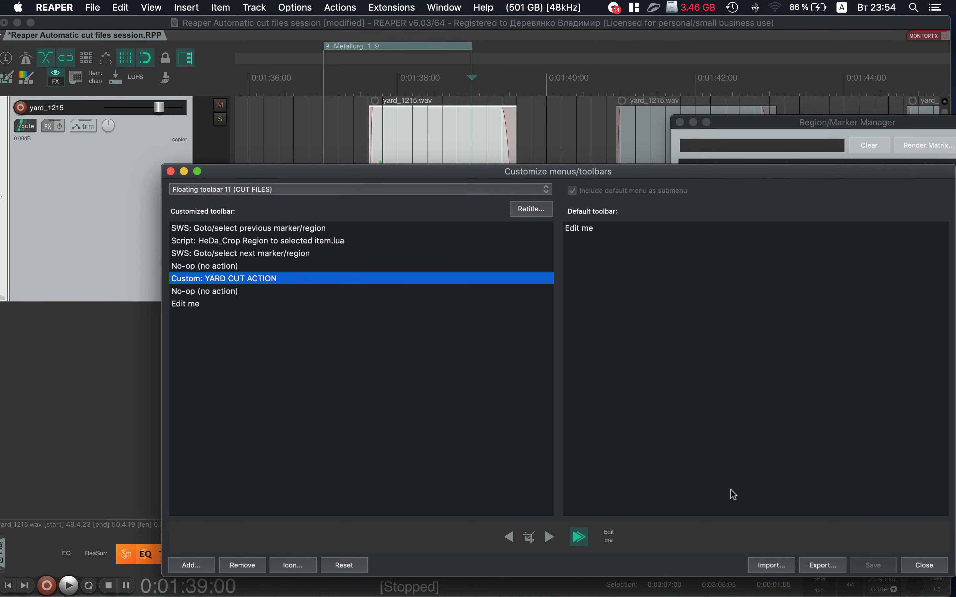
right_click(257, 278)
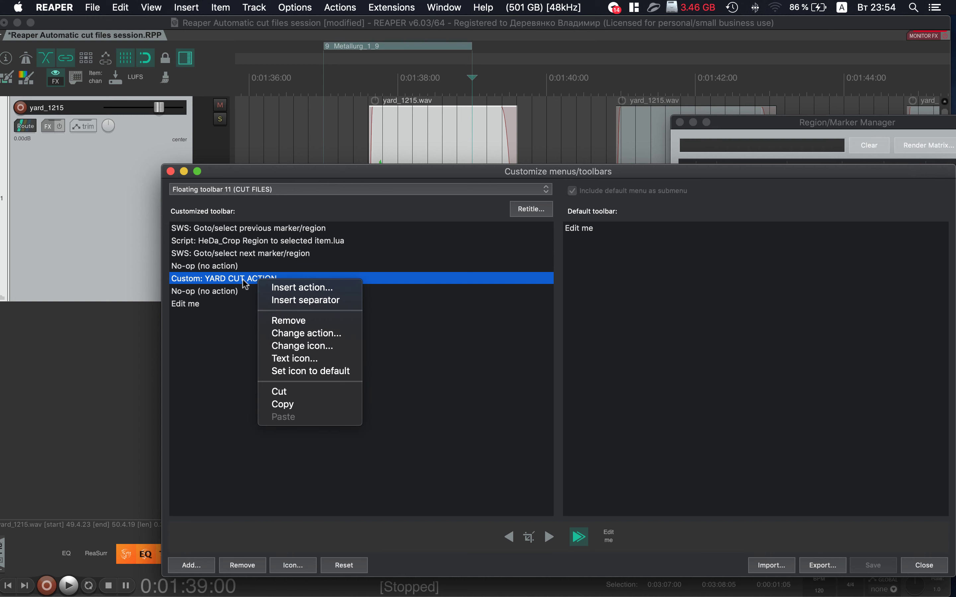
click(241, 279)
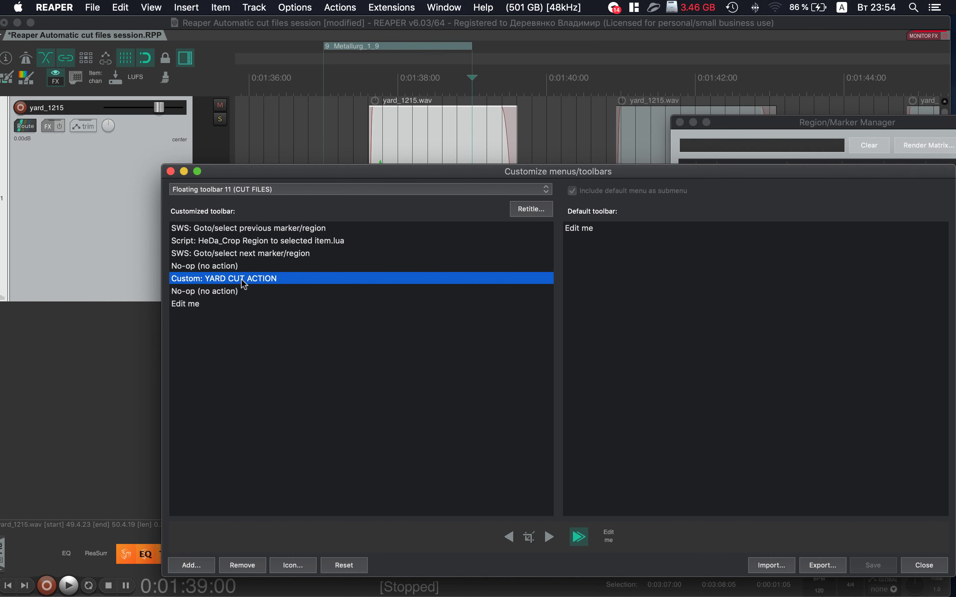
right_click(241, 279)
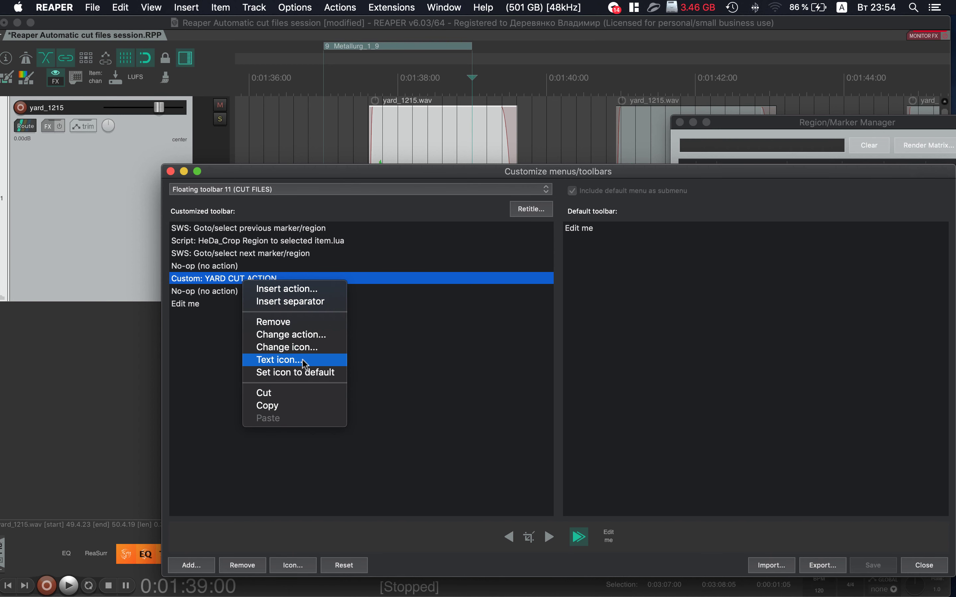
click(299, 340)
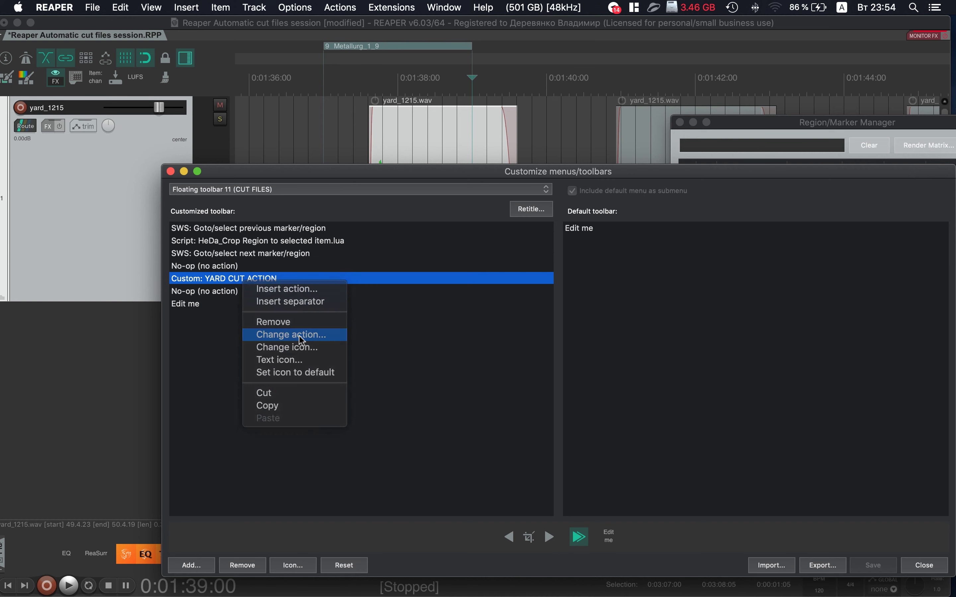
Filter the action list by "yard" and open Custom: YARD CUT ACTION for editing.
drag(220, 259, 406, 231)
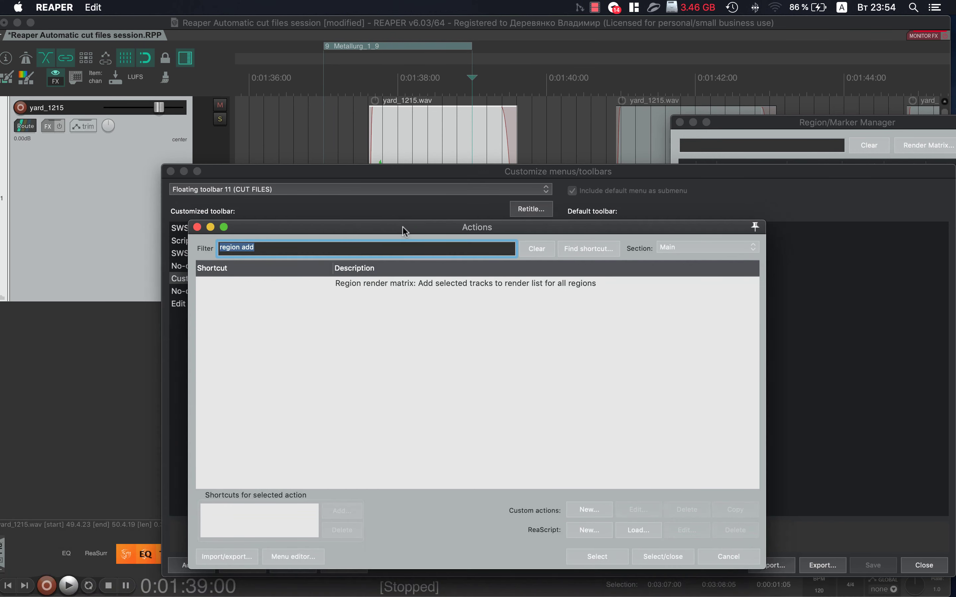
text(yard)
click(415, 282)
click(637, 510)
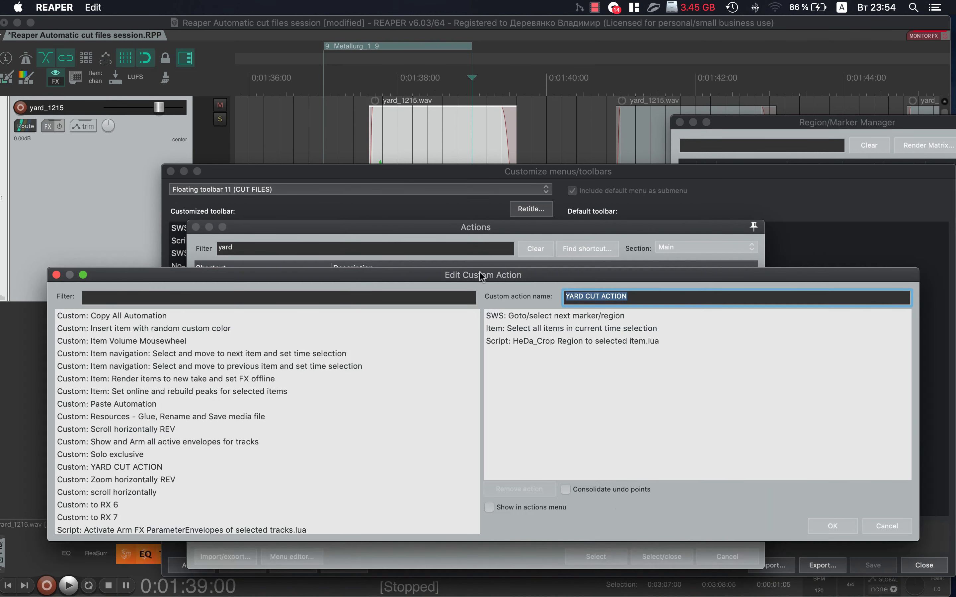
Examine each action that makes up YARD CUT ACTION, and leave the editor, action list and toolbar customization without changes.
drag(472, 276, 472, 113)
click(507, 148)
click(508, 160)
click(513, 181)
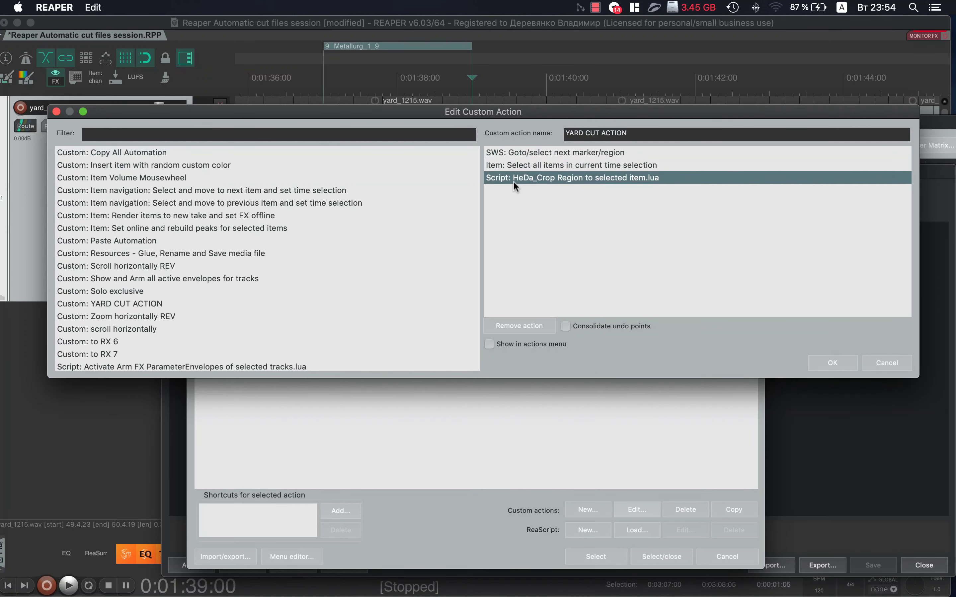
click(529, 153)
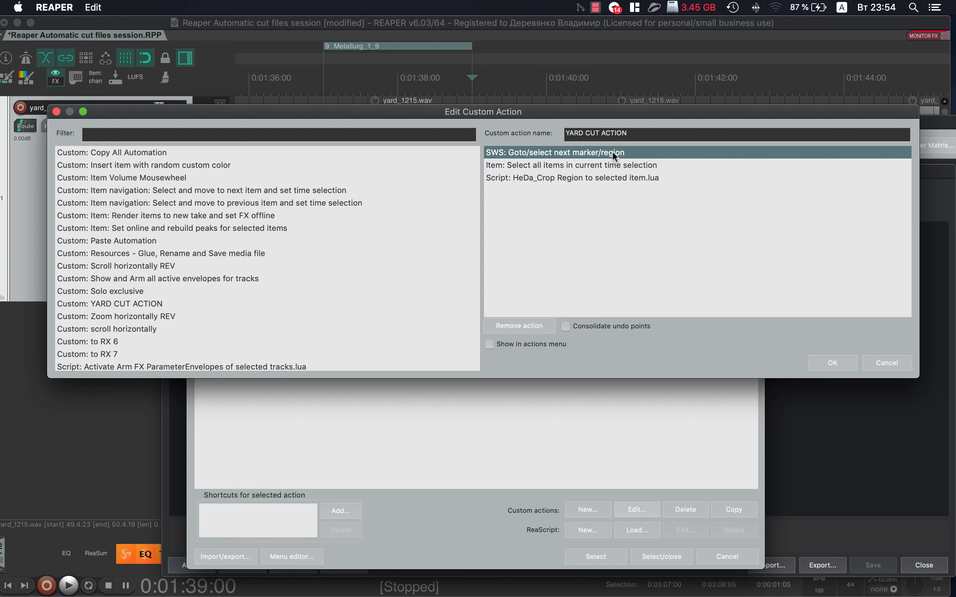
click(523, 166)
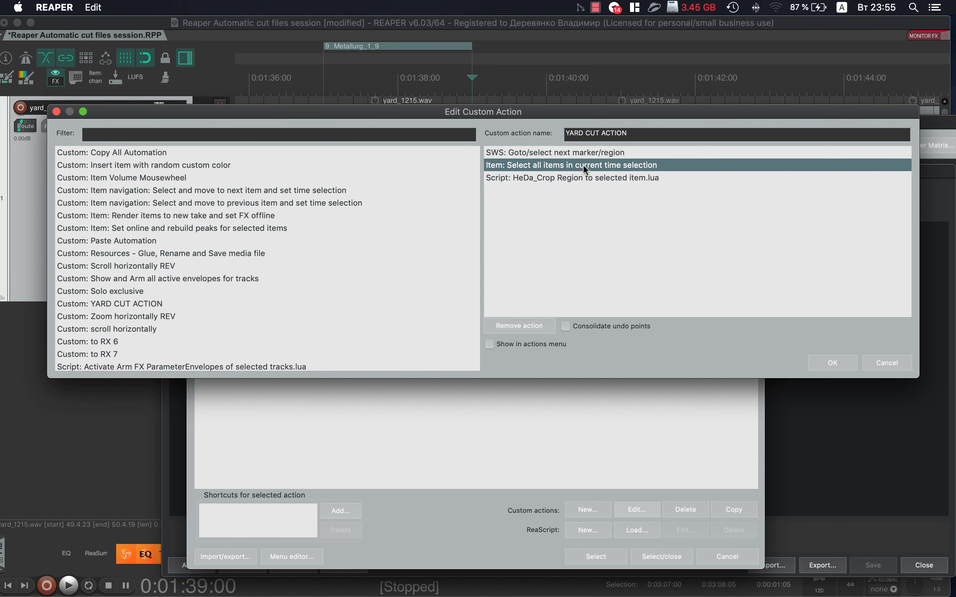
click(563, 178)
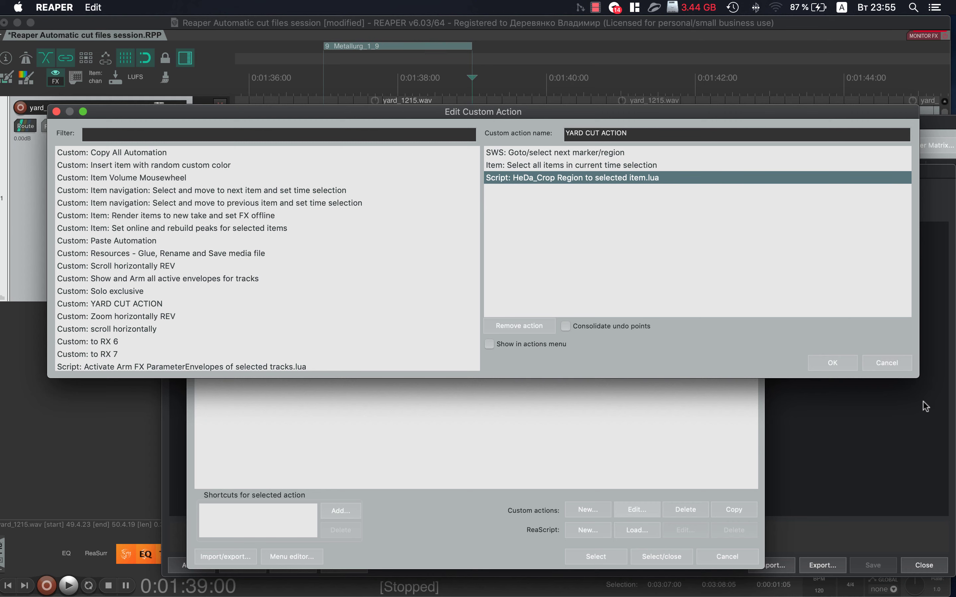
click(874, 363)
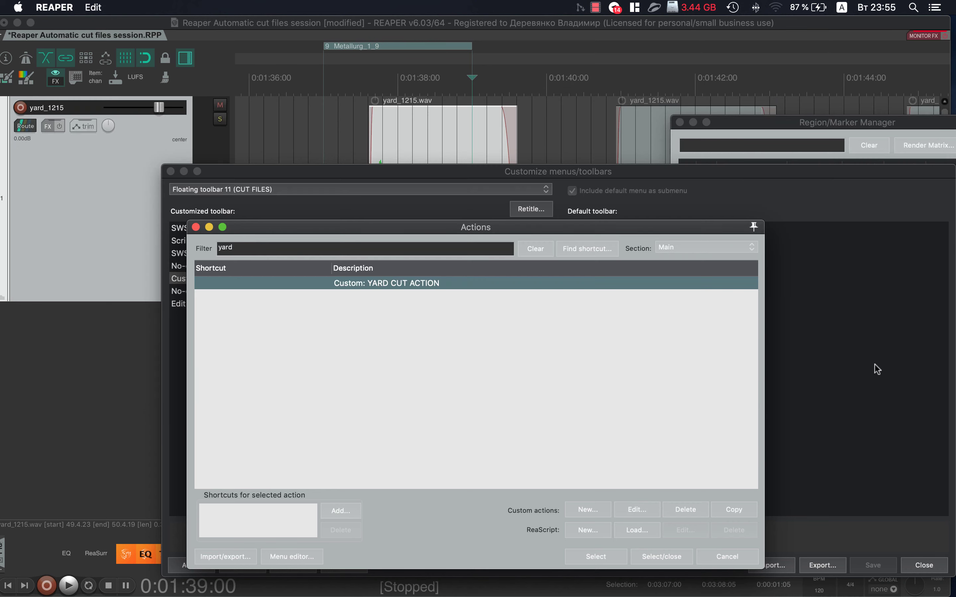
click(716, 557)
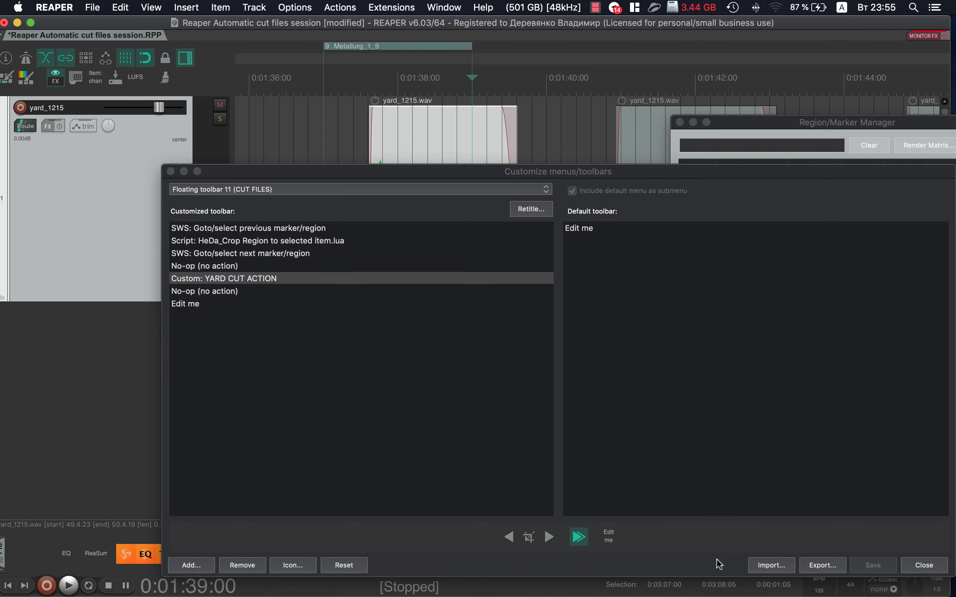
click(171, 170)
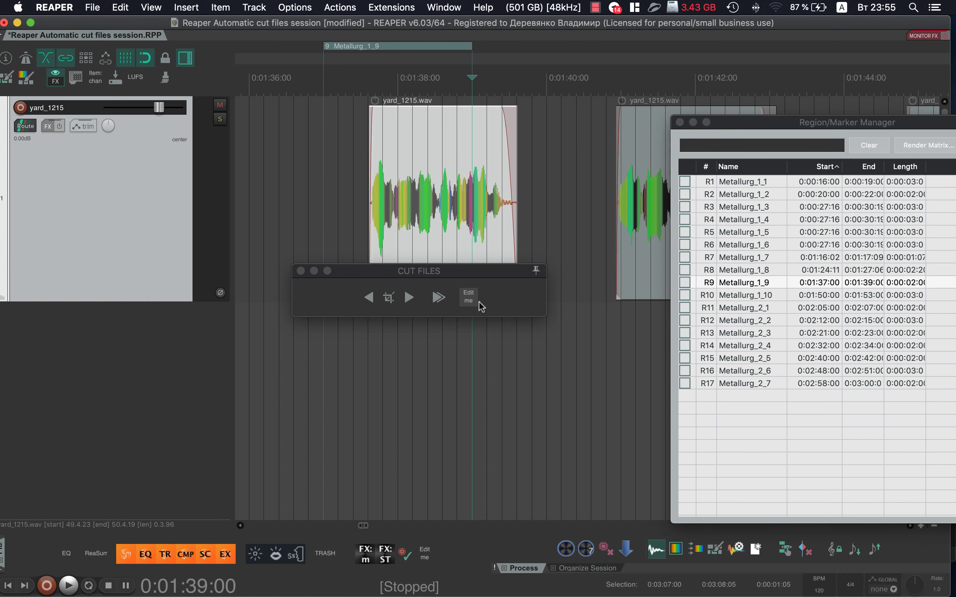
Run YARD CUT ACTION repeatedly to crop the regions from Metallurg_1_10 through Metallurg_2_7 to their audio items.
click(439, 297)
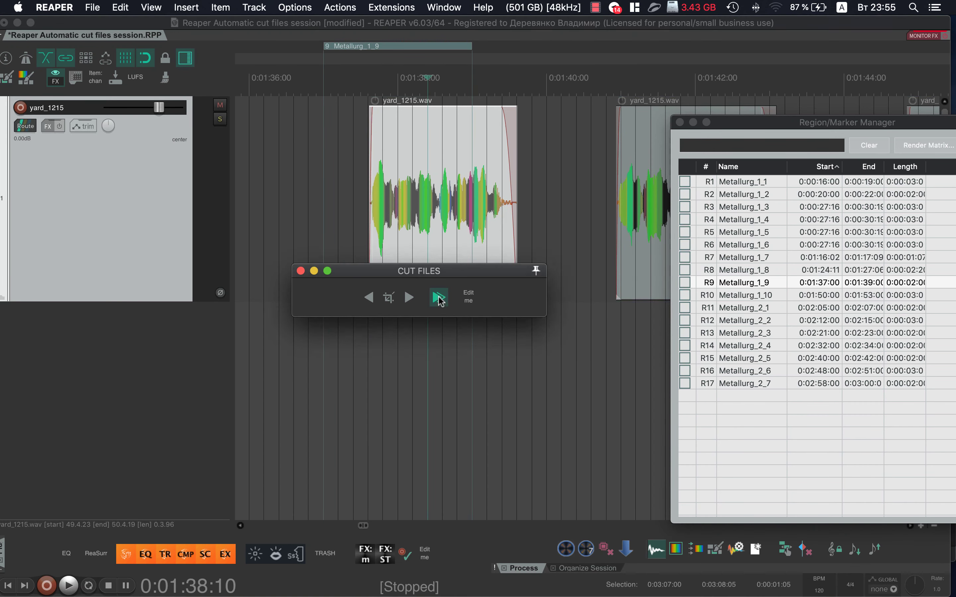
click(439, 297)
click(439, 297)
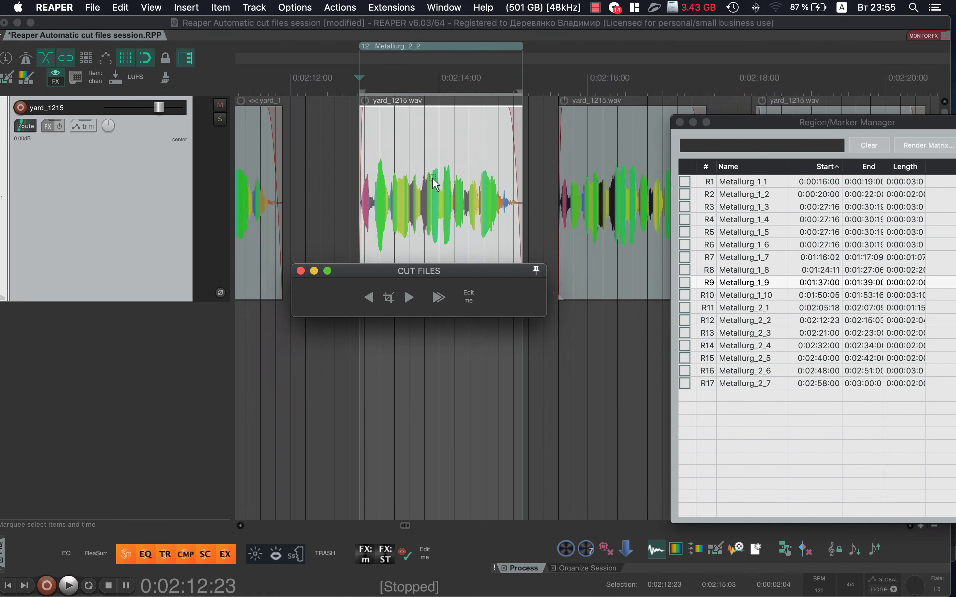
click(439, 297)
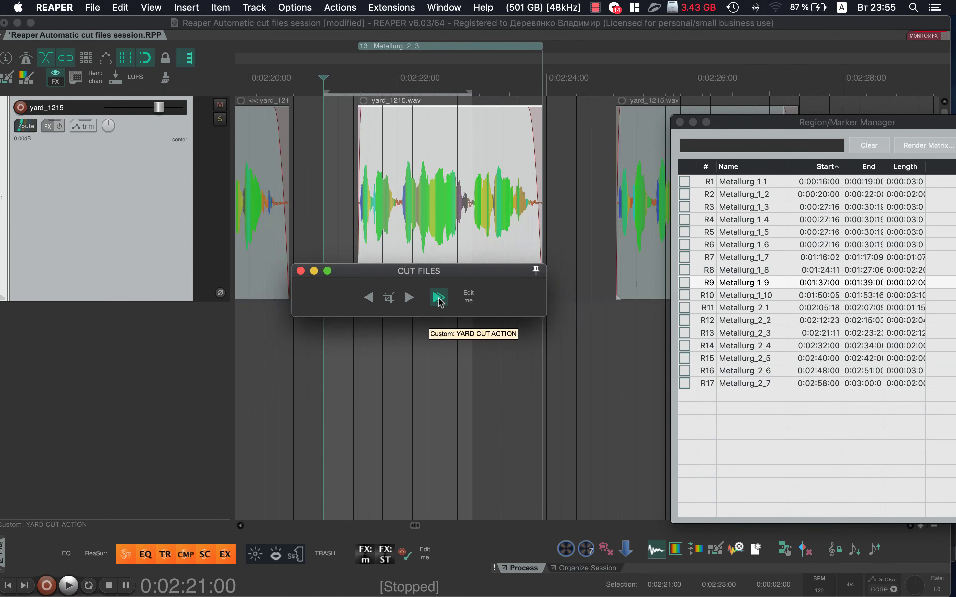
click(439, 297)
click(438, 297)
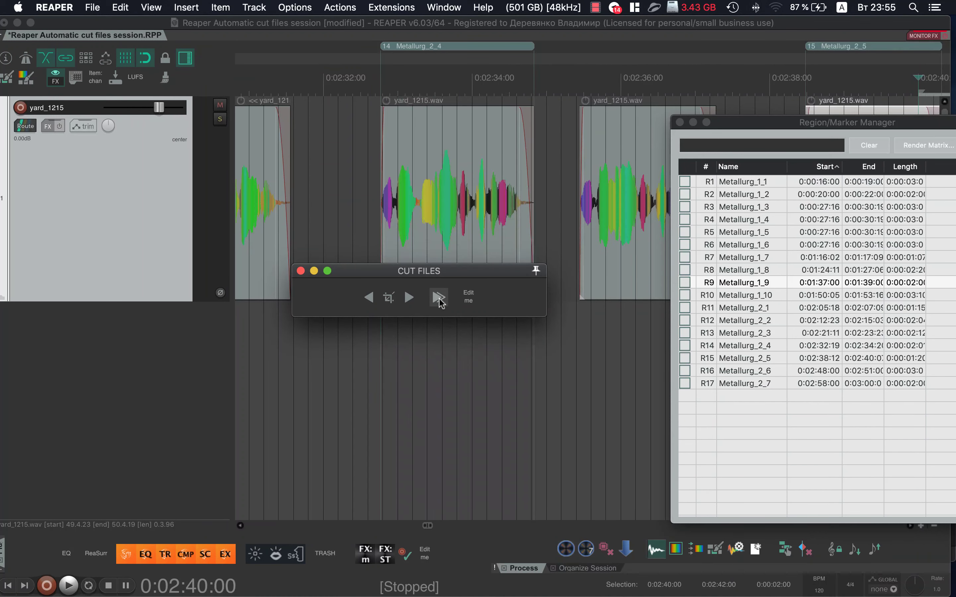
click(439, 297)
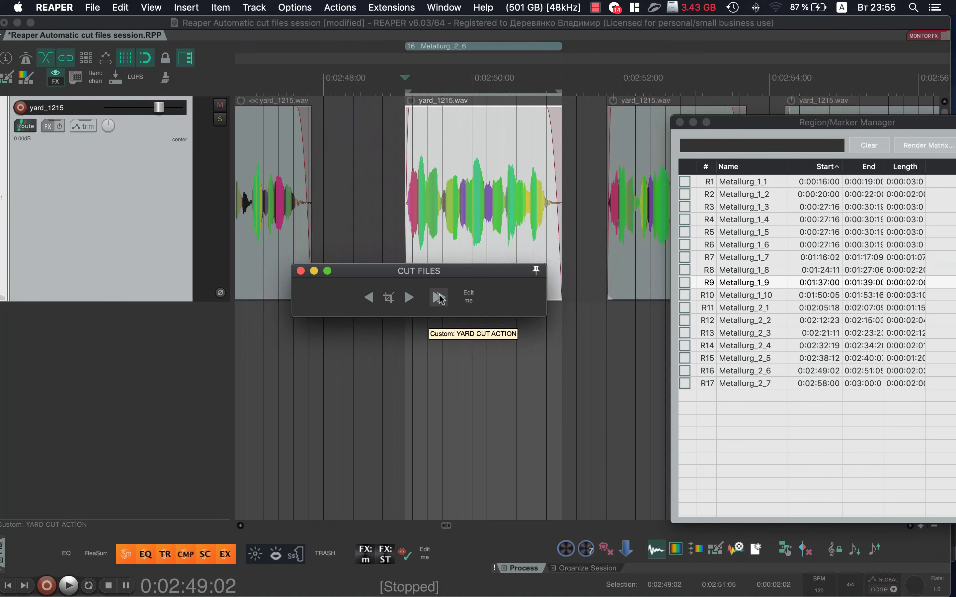
click(439, 297)
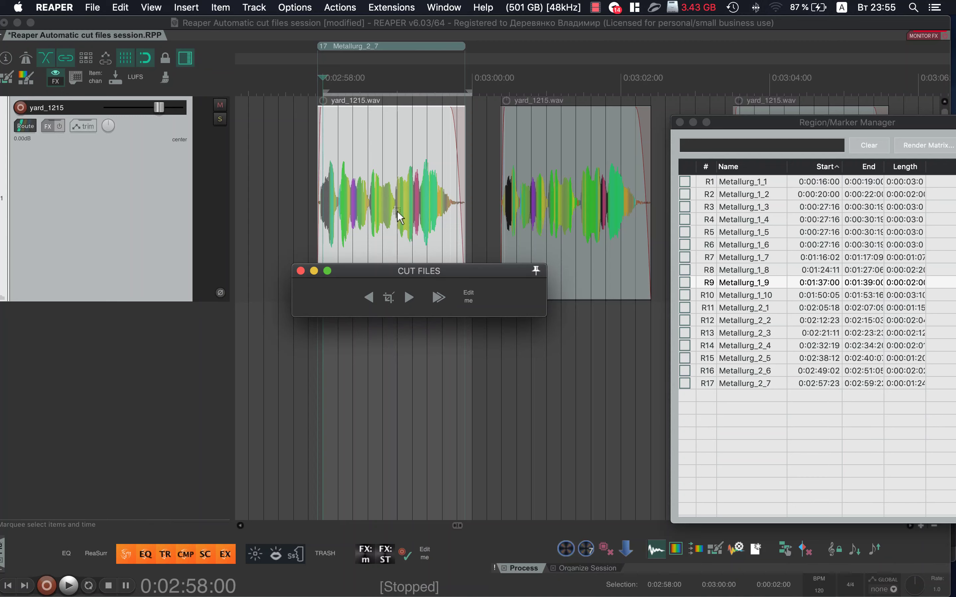
Review the timeline backwards from region Metallurg_2_7 toward the start of the recording.
scroll(375, 151, left, 10)
scroll(376, 151, left, 20)
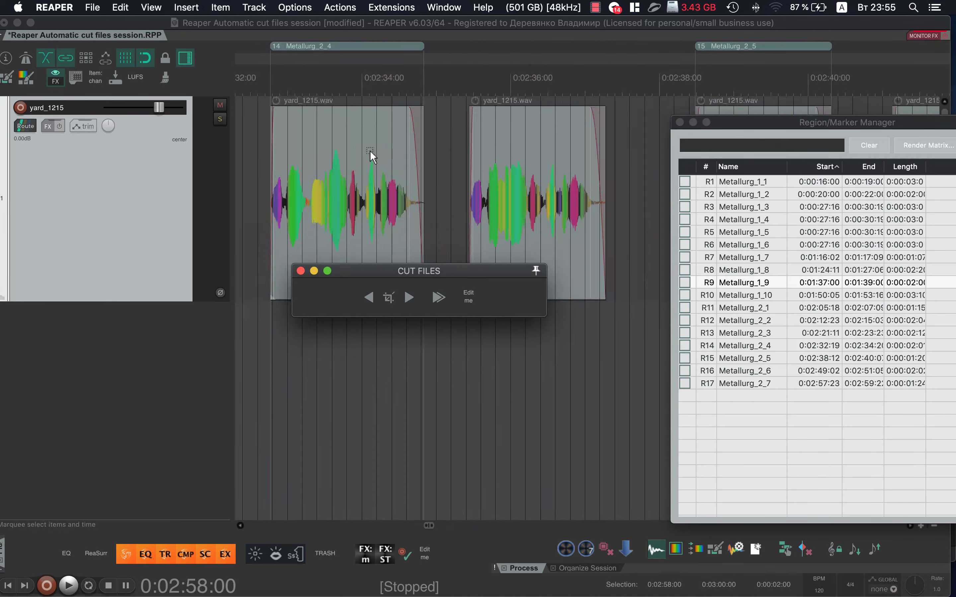
scroll(350, 155, left, 5)
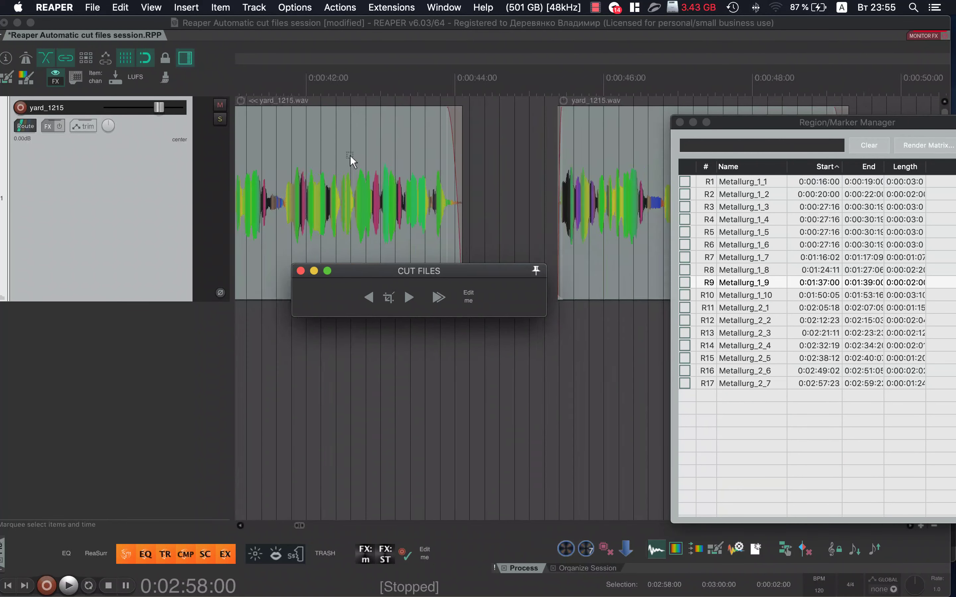